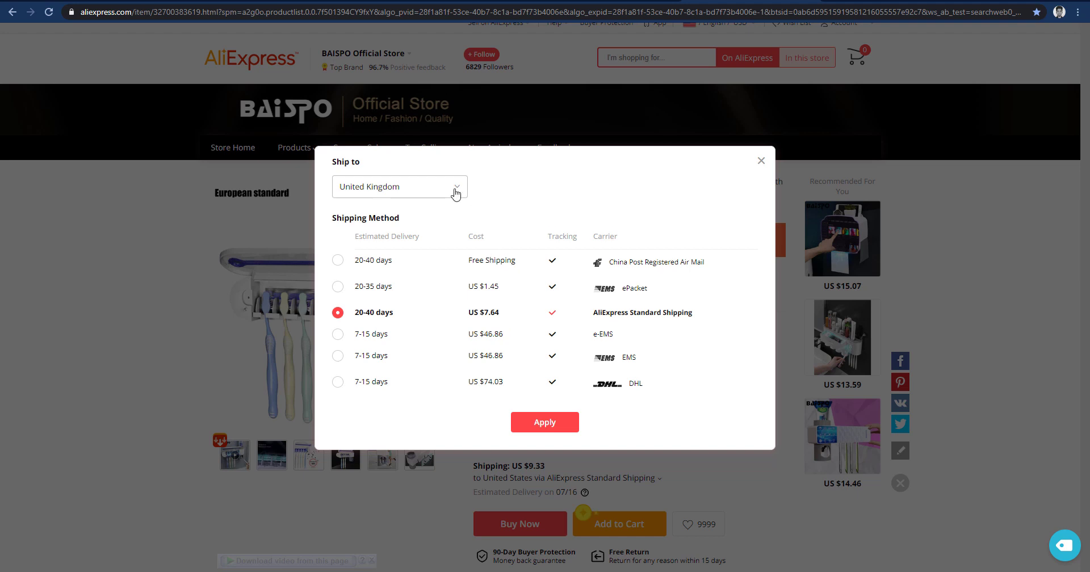
Step: Set the product's shipping destination to United States and apply the shipping options
left_click(455, 188)
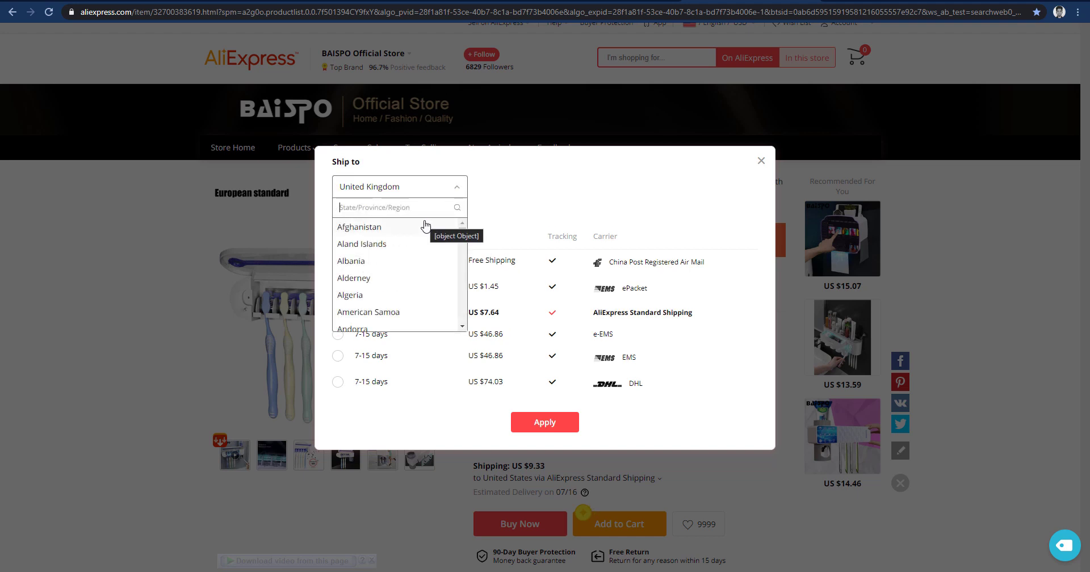
type("uni")
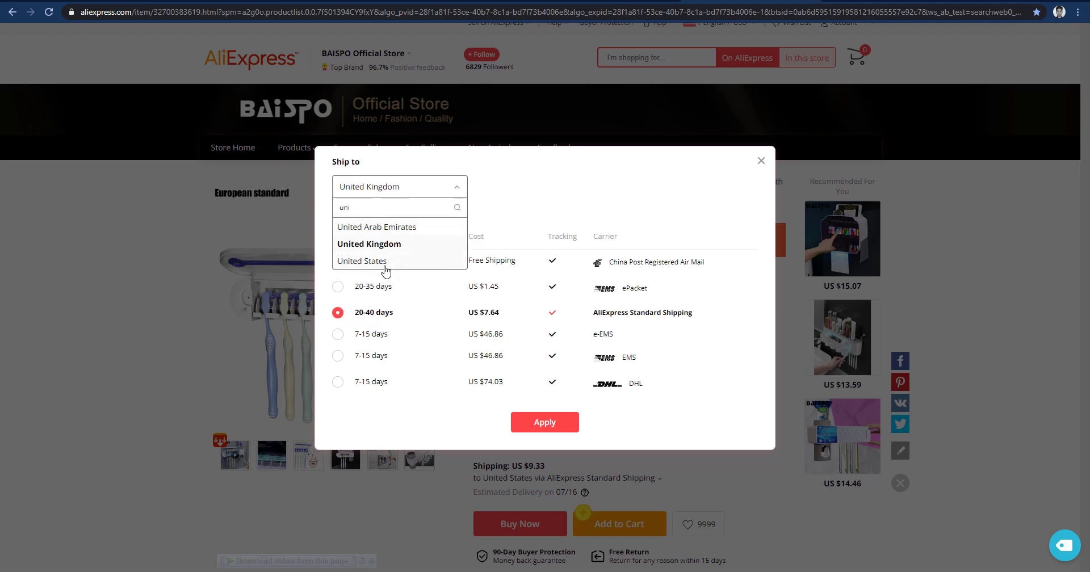
left_click(385, 267)
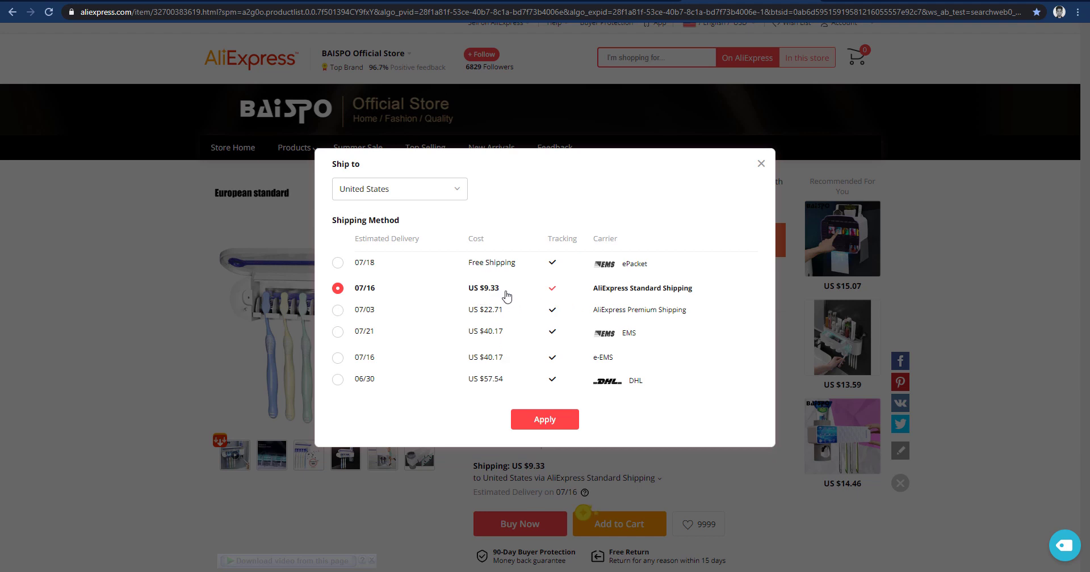
left_click(545, 419)
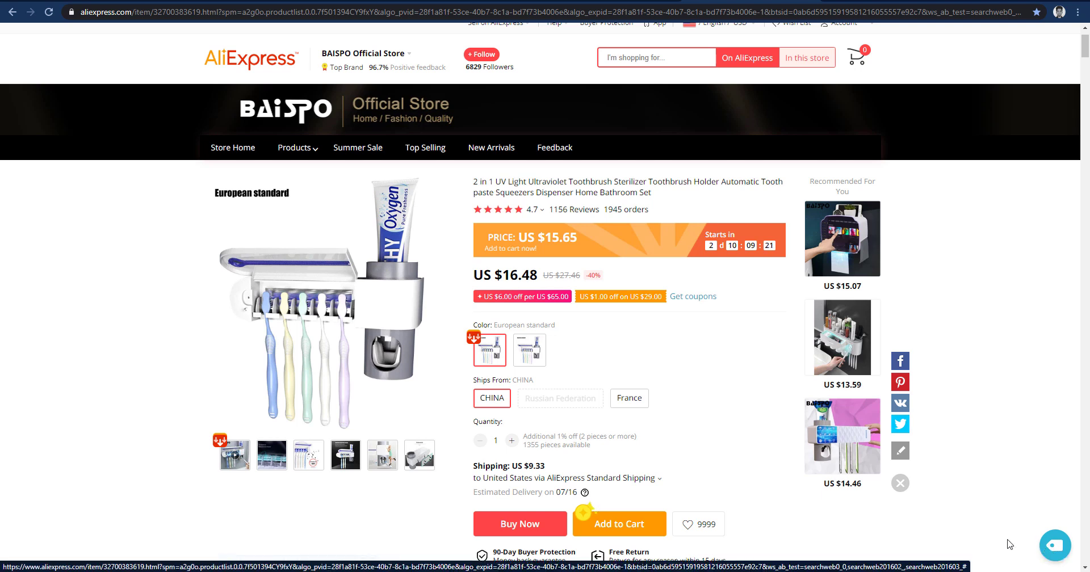
Step: Add the toothbrush sterilizer to the Oberlo import list and retitle it "UV Toothbrush Sterilizer - TOOTHBRUSH X GUARD"
left_click(1057, 547)
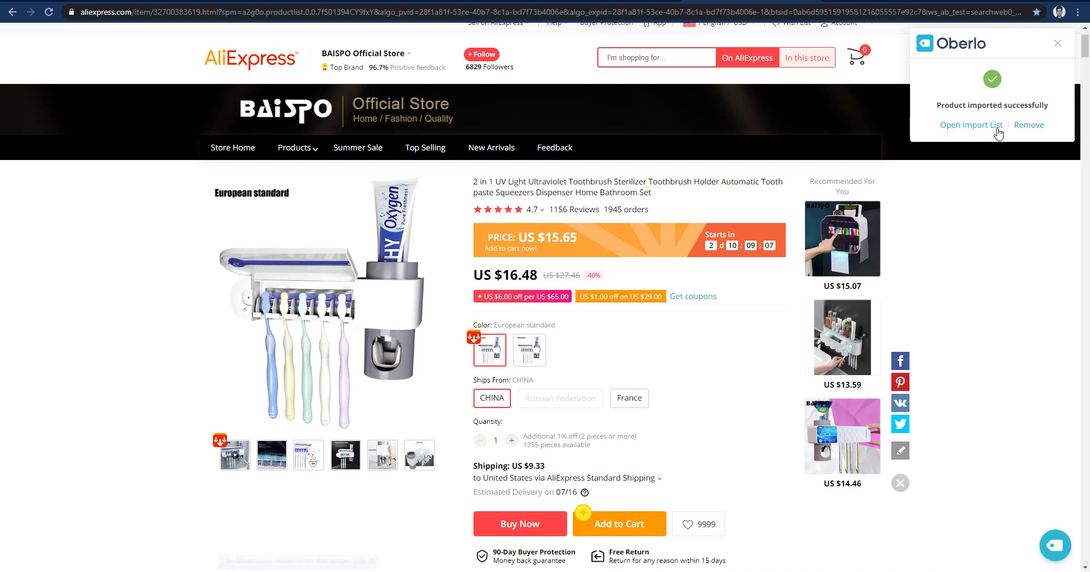
left_click(964, 132)
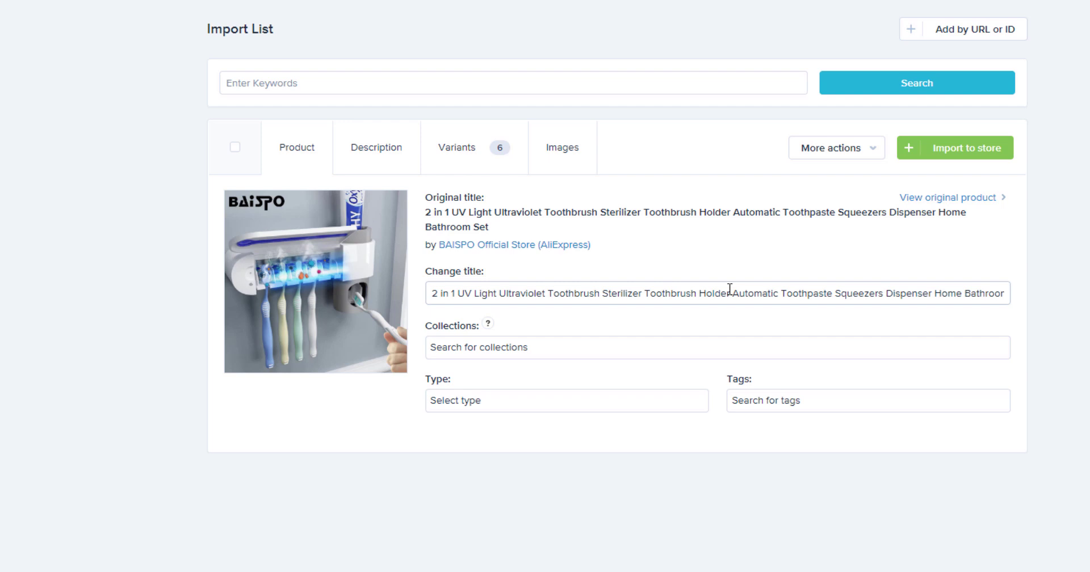
left_click(730, 290)
key("ctrl+a")
type("UV Toothbrush Sterilizer - TOOTHBRUSH X GUARD")
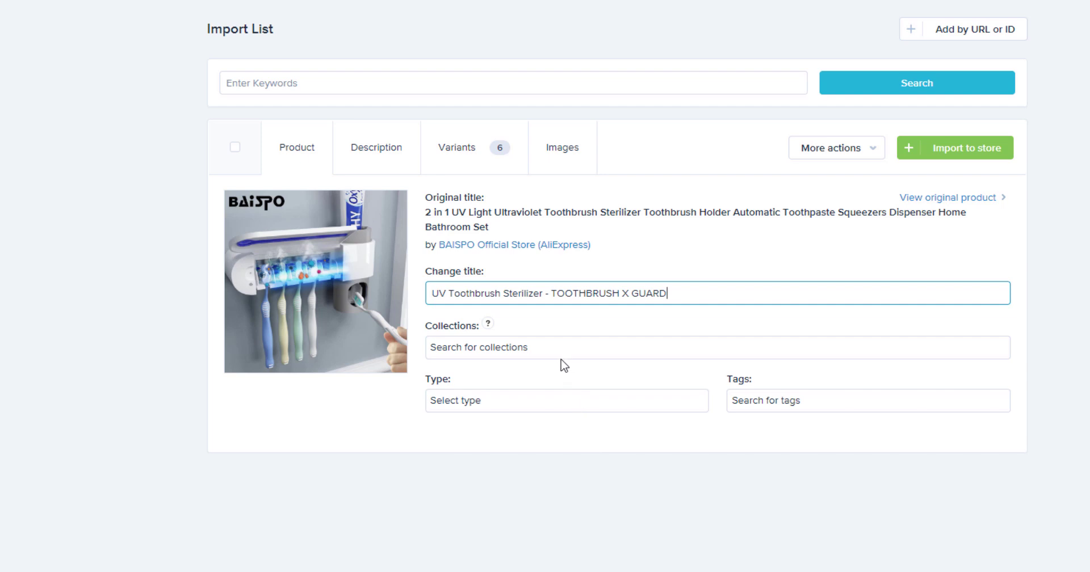
Step: Review the imported description and variants, and check the American standard option and product pictures on the AliExpress page
left_click(383, 160)
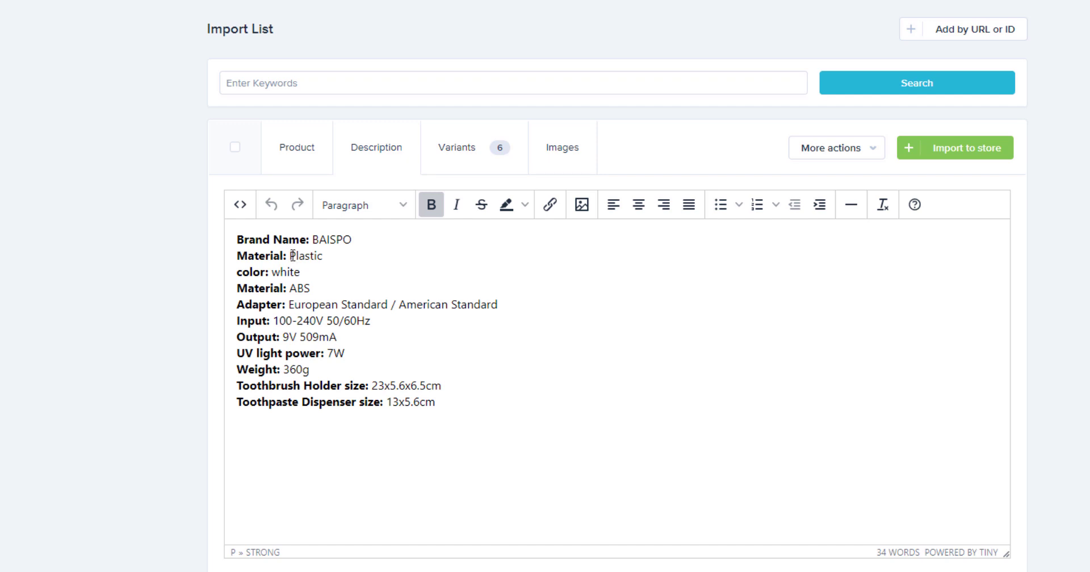
left_click(468, 171)
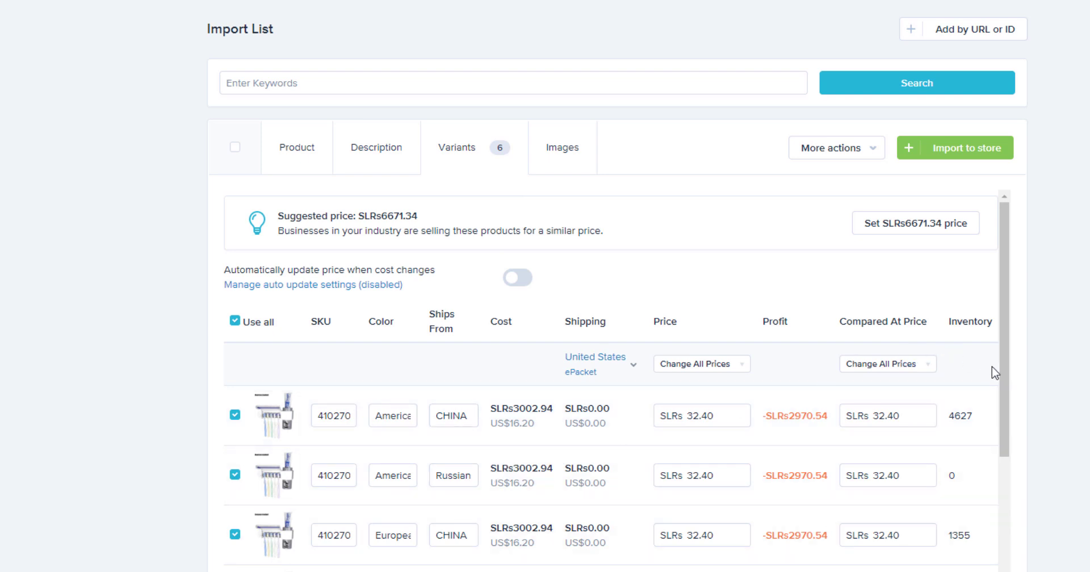
left_click_drag(1005, 389, 998, 474)
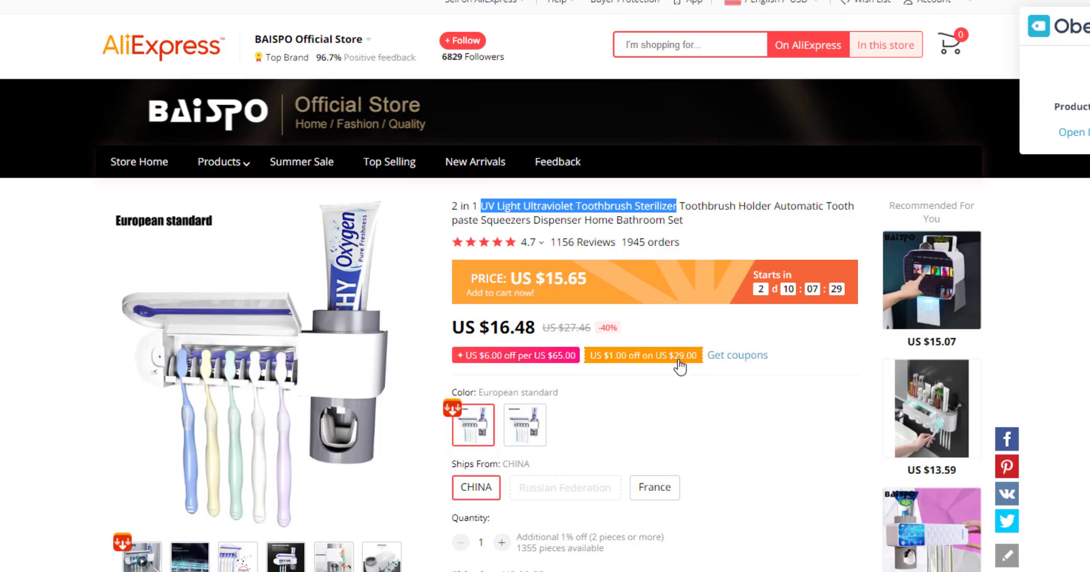
scroll(680, 368, "down", 3)
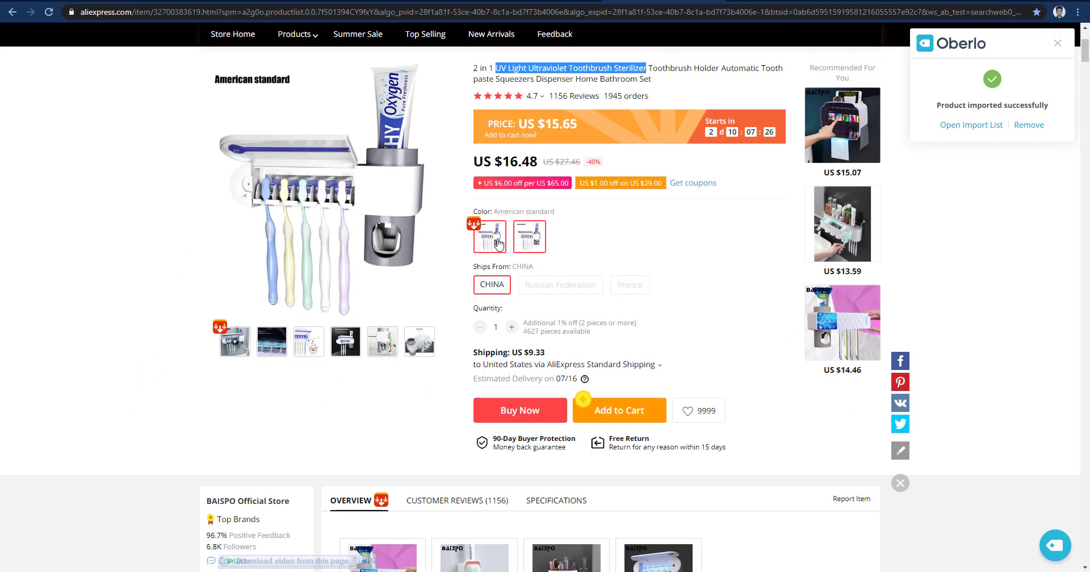
left_click(535, 244)
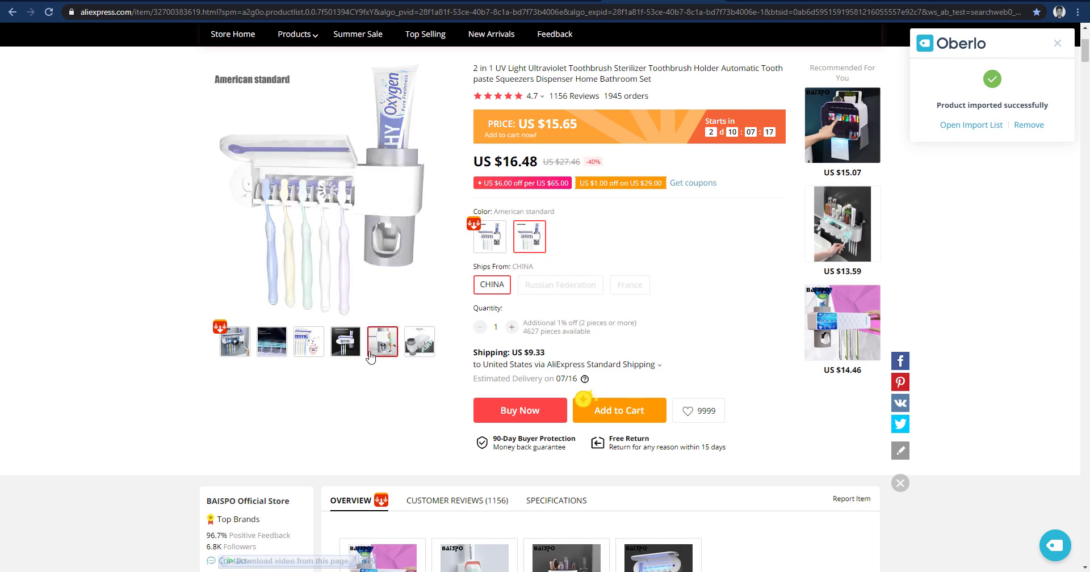
left_click(308, 346)
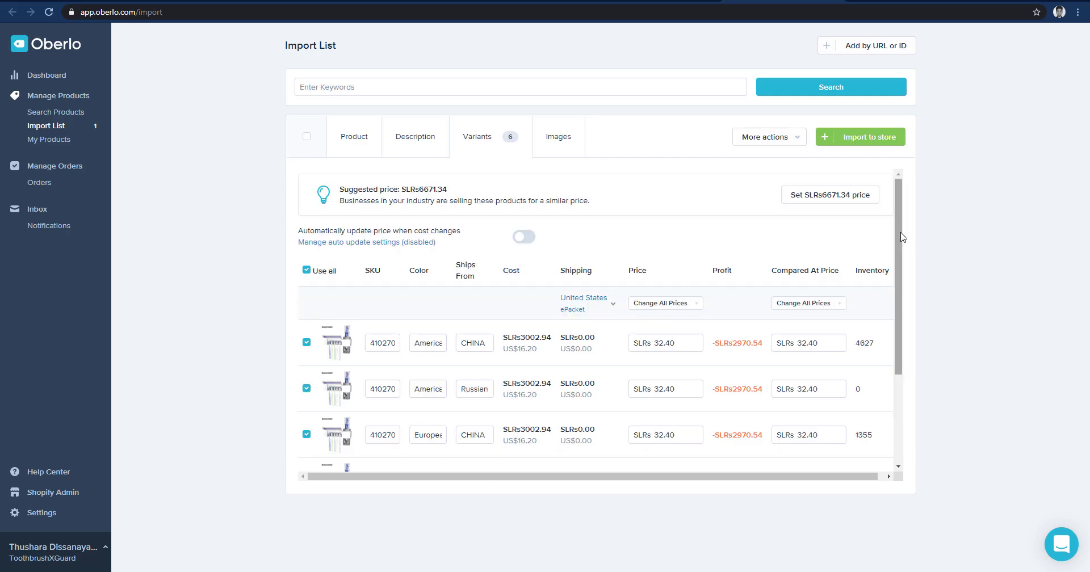
Step: Exclude the four variants shipping from the Russian Federation and France from the Oberlo import
scroll(899, 284, "down", 3)
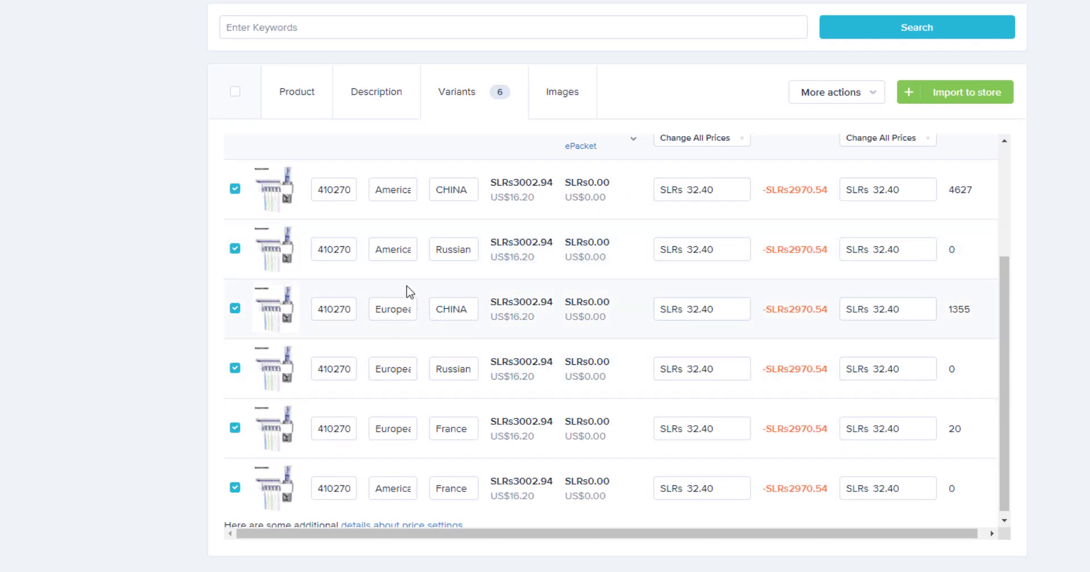
scroll(241, 229, "up", 3)
scroll(531, 292, "down", 3)
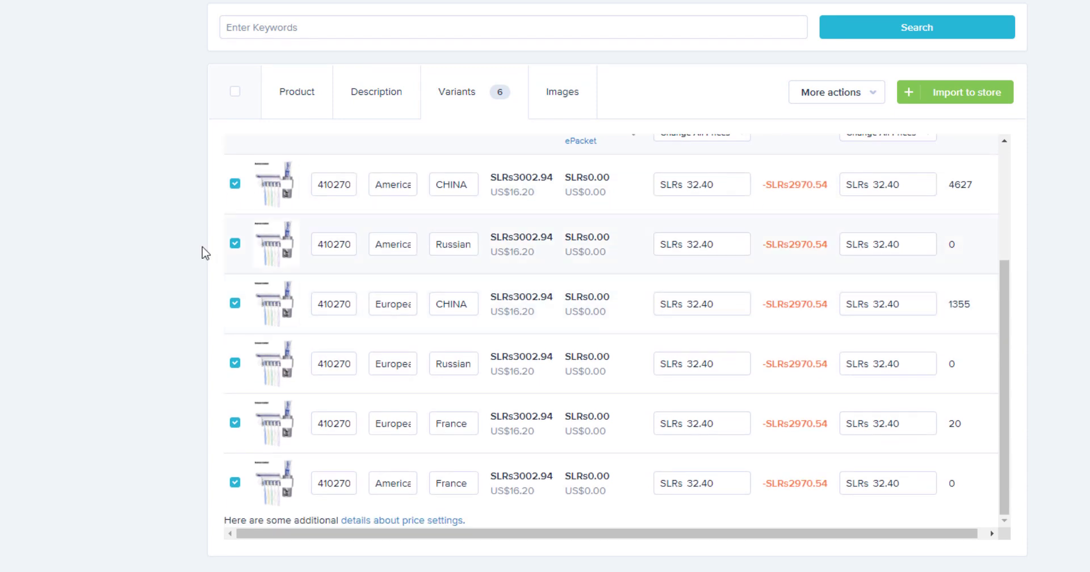
left_click(234, 243)
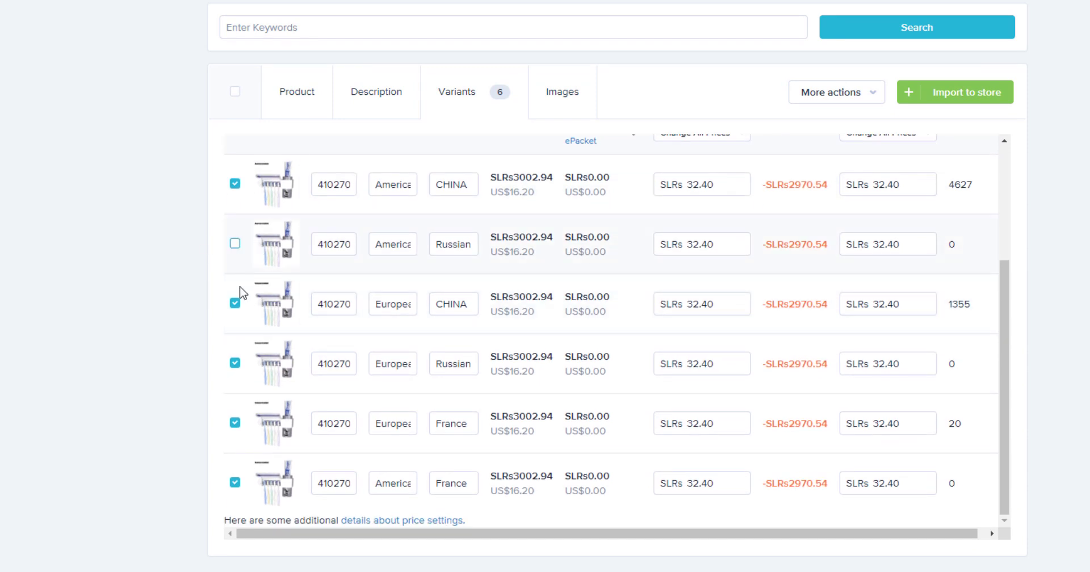
left_click(234, 363)
left_click(235, 423)
left_click(235, 483)
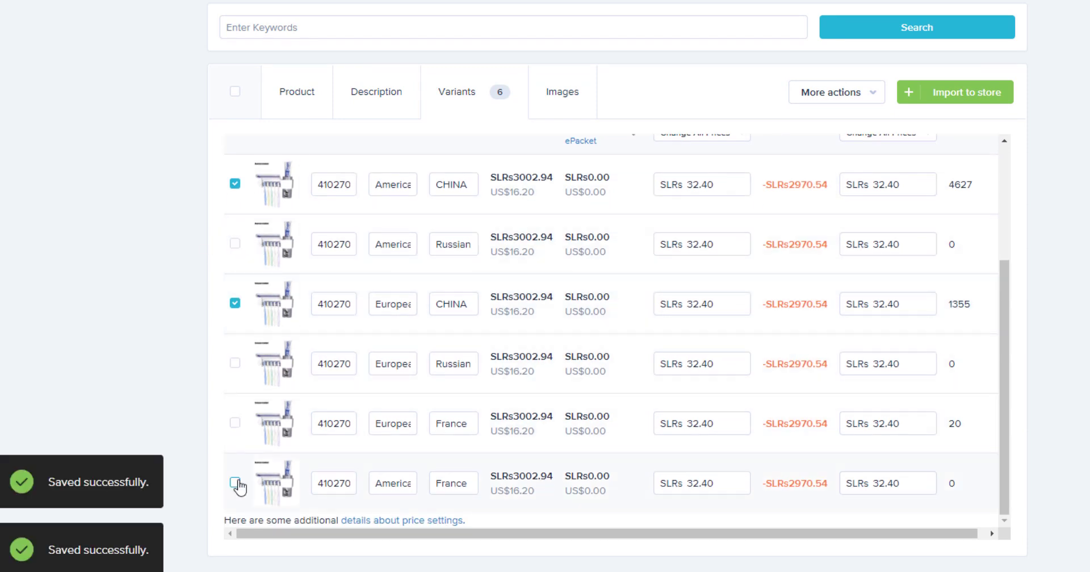
Step: Exclude the American standard variant shipping from China, keeping only the European standard one from China
scroll(238, 487, "up", 3)
scroll(470, 216, "down", 2)
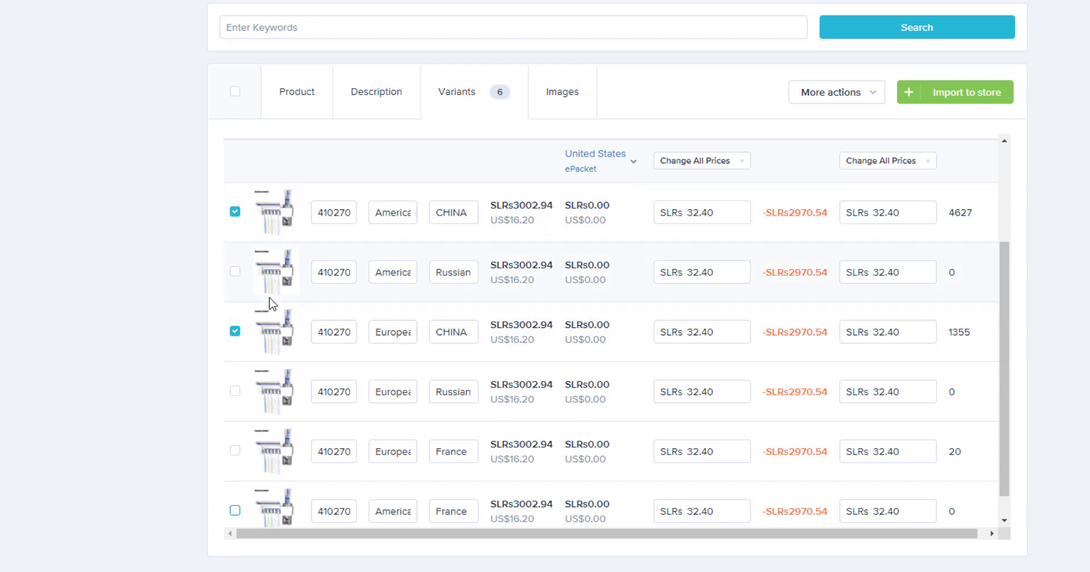
left_click(235, 212)
left_click(235, 212)
scroll(738, 398, "up", 1)
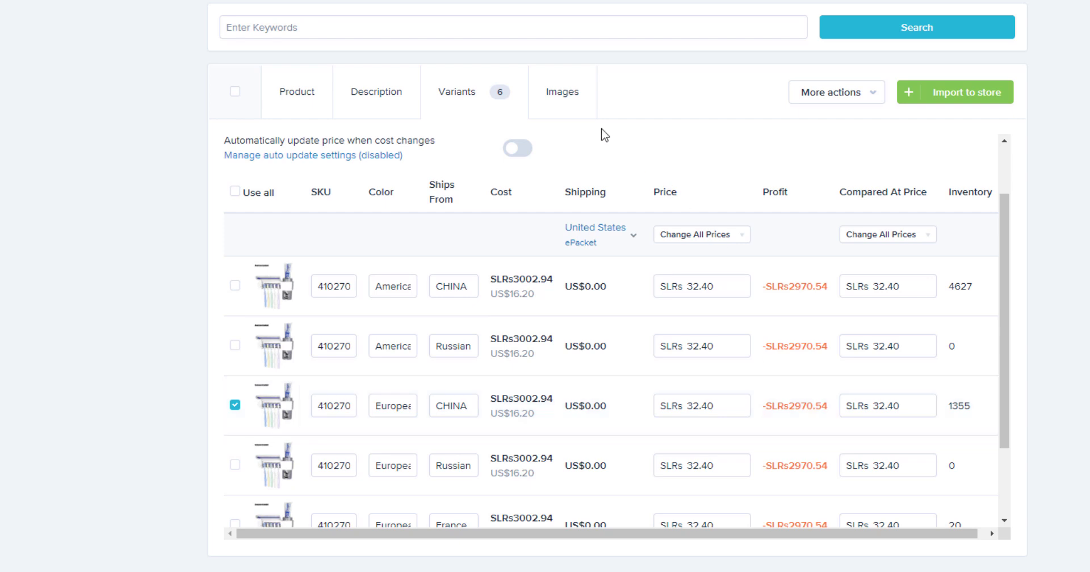
Step: Deselect the European standard and American standard product images, and import the product to the store
left_click(563, 107)
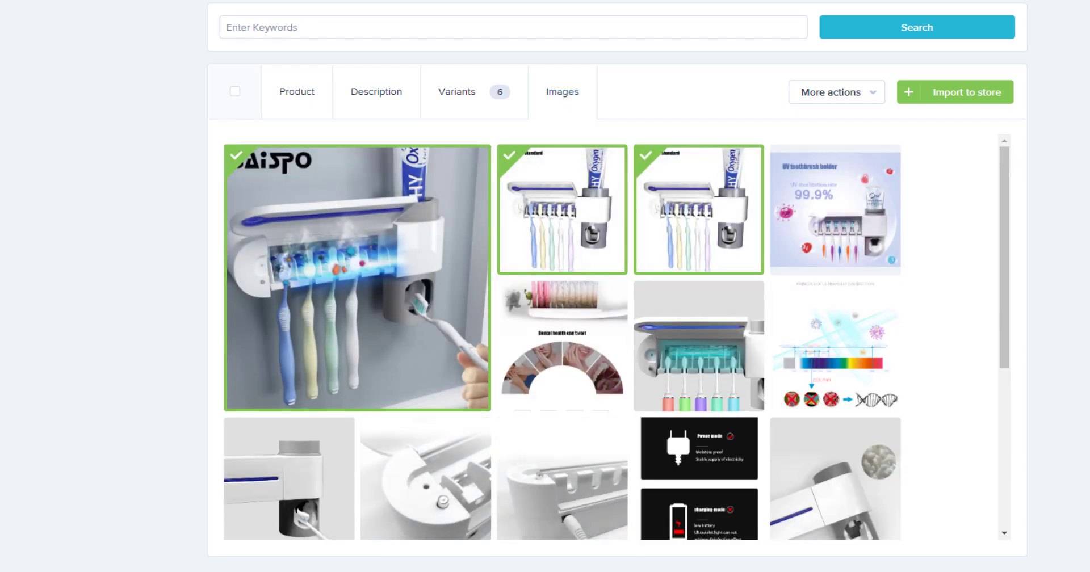
left_click(551, 202)
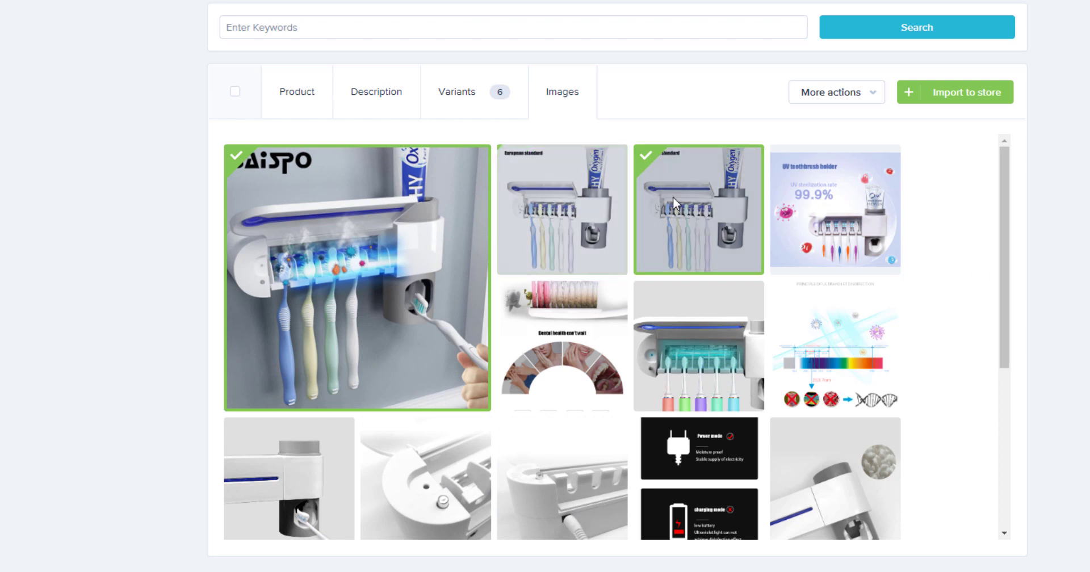
left_click(673, 200)
left_click_drag(1007, 200, 998, 414)
left_click(1006, 240)
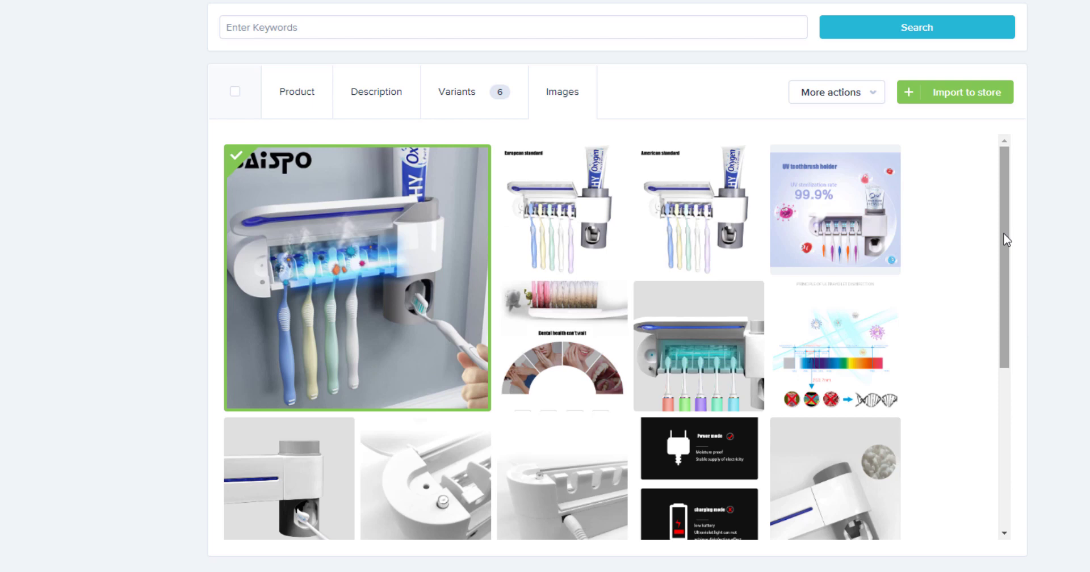
scroll(980, 360, "down", 1)
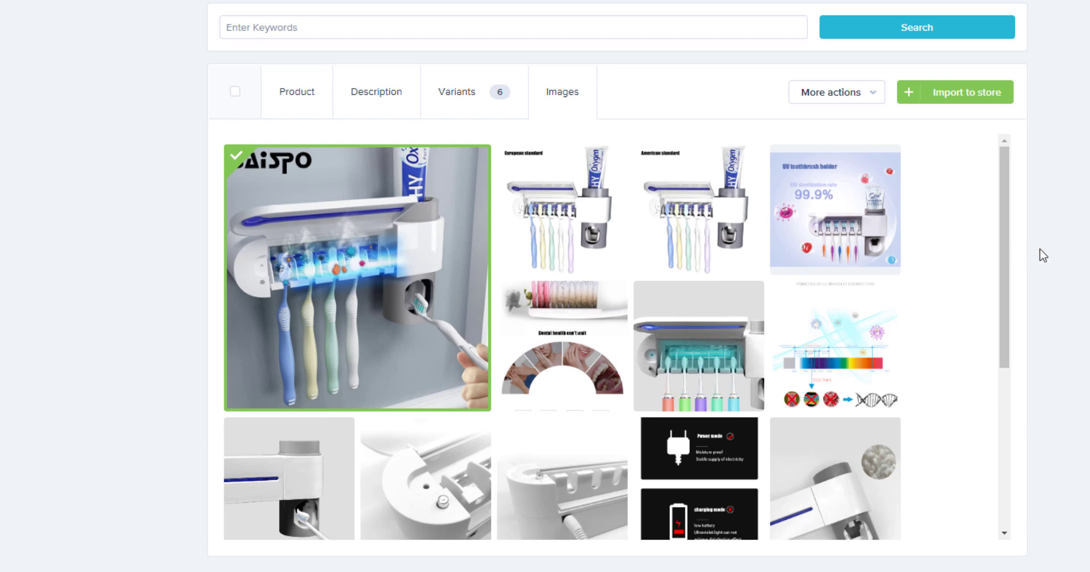
left_click(956, 98)
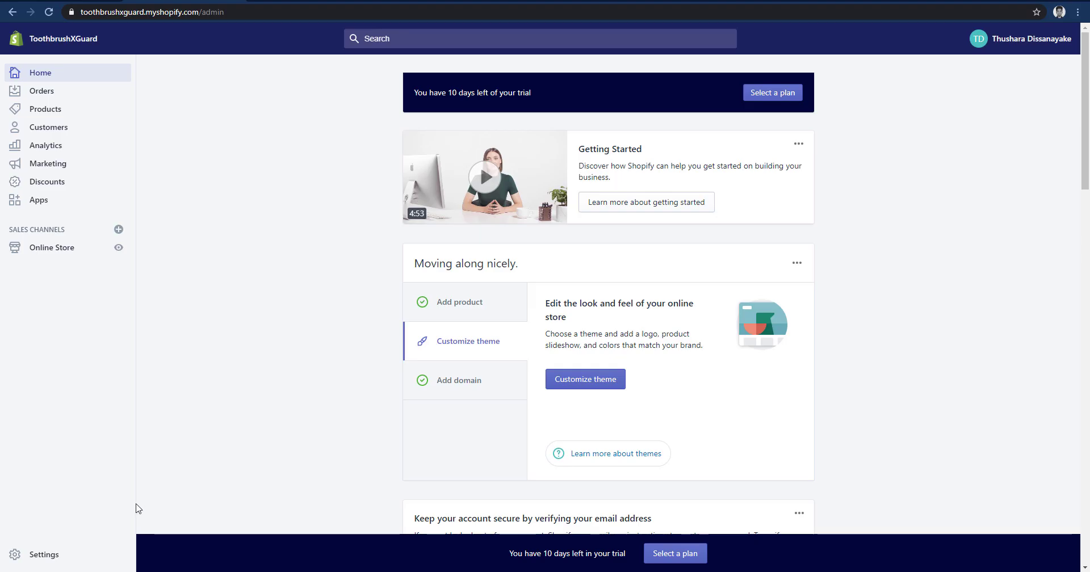
Step: In the Shopify general settings, change the store currency to US Dollar (USD) and save
left_click(38, 559)
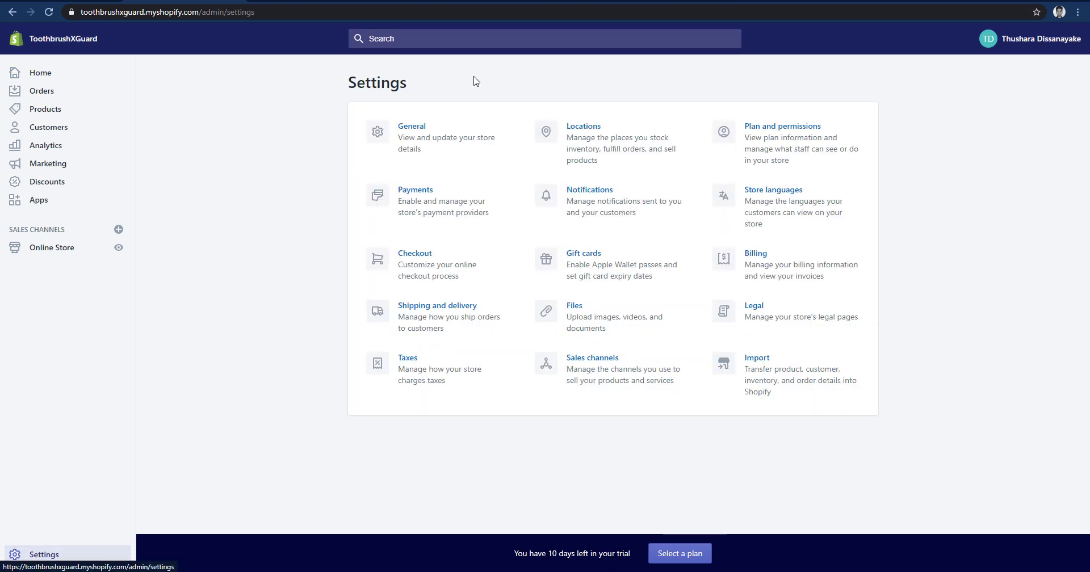
left_click(413, 139)
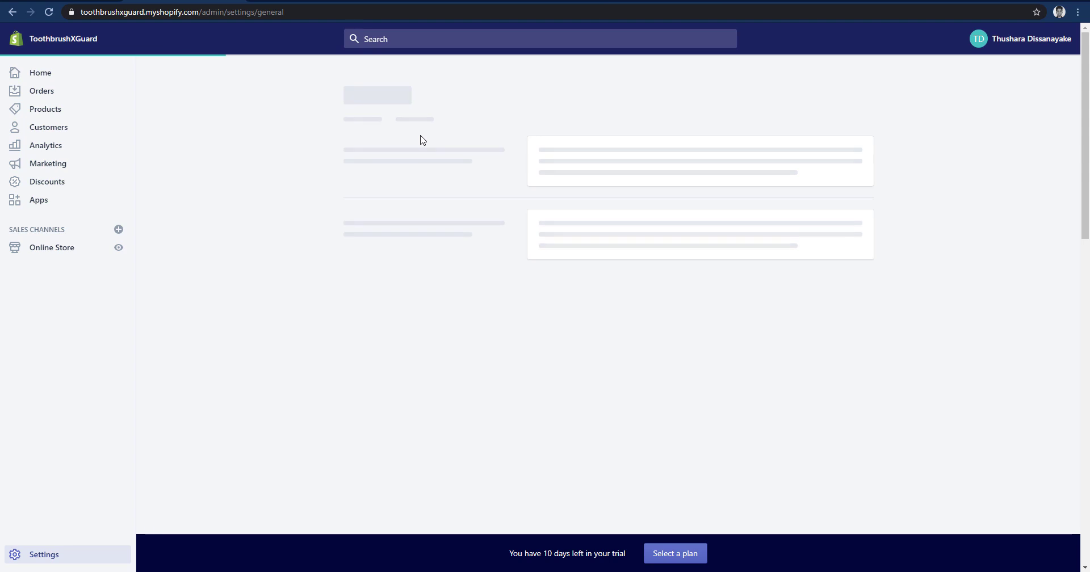
left_click_drag(1085, 198, 1084, 440)
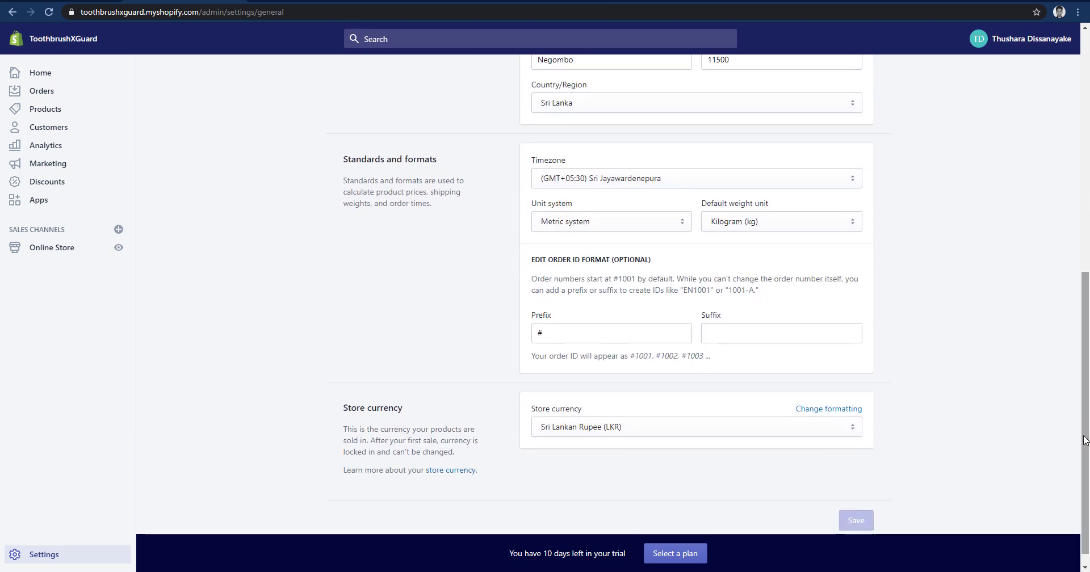
left_click(684, 433)
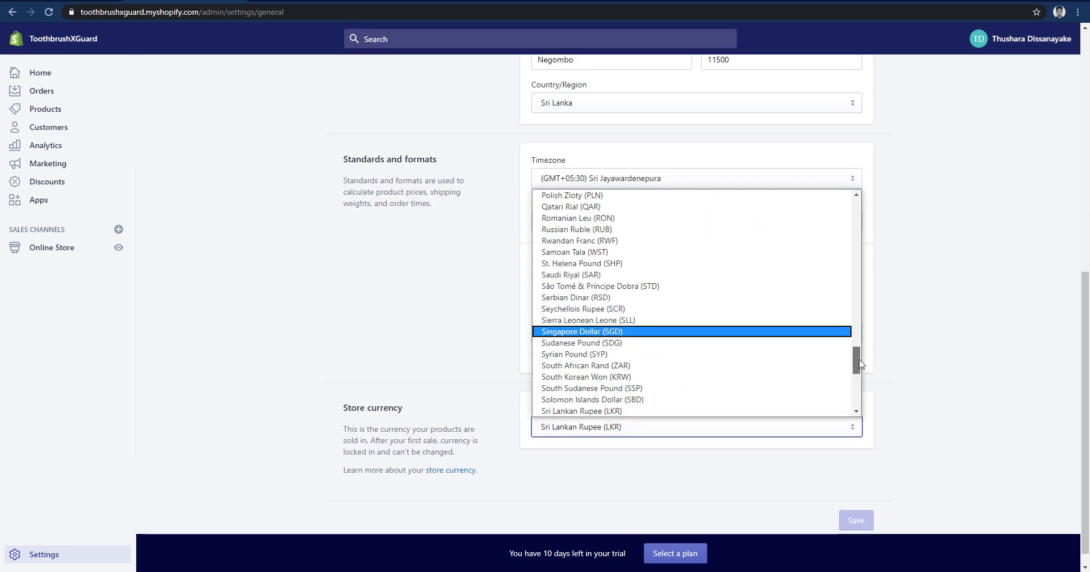
left_click_drag(860, 364, 859, 212)
left_click(674, 195)
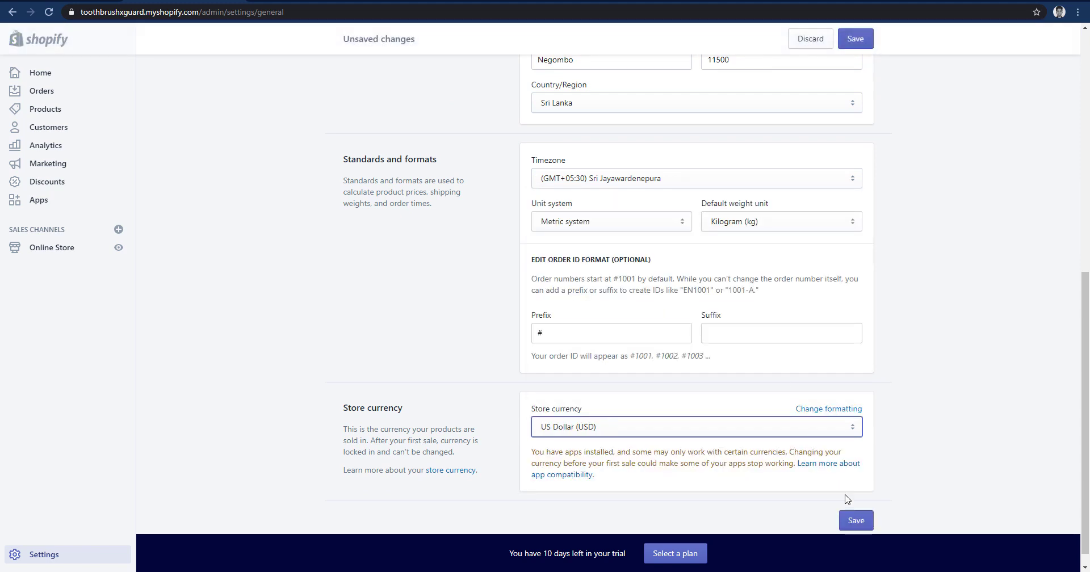
left_click(853, 520)
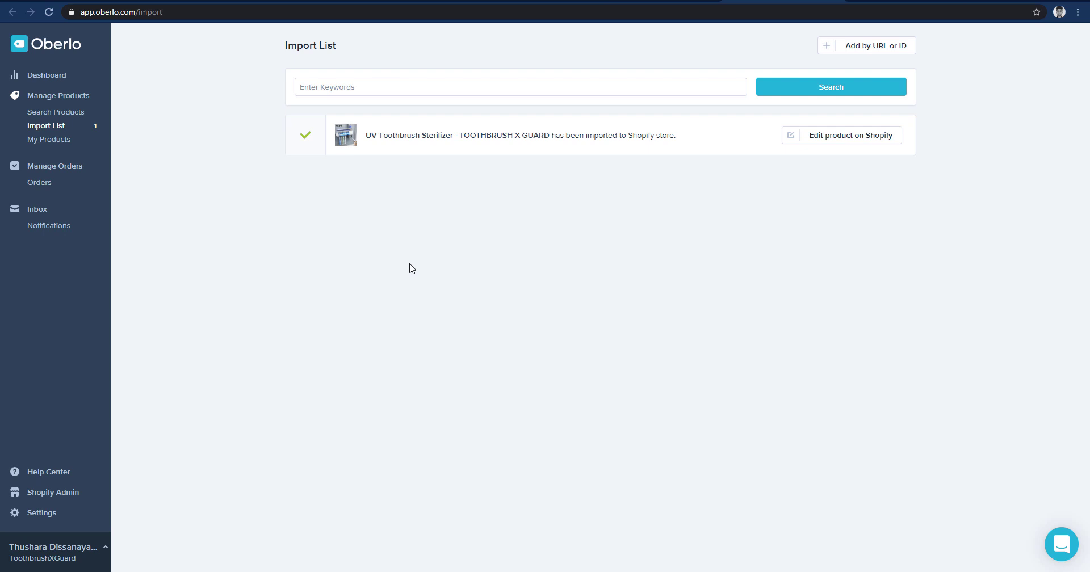
Step: Switch to Oberlo and enter TOOTHBRUSH X GUARD as the store name in its settings
left_click(35, 514)
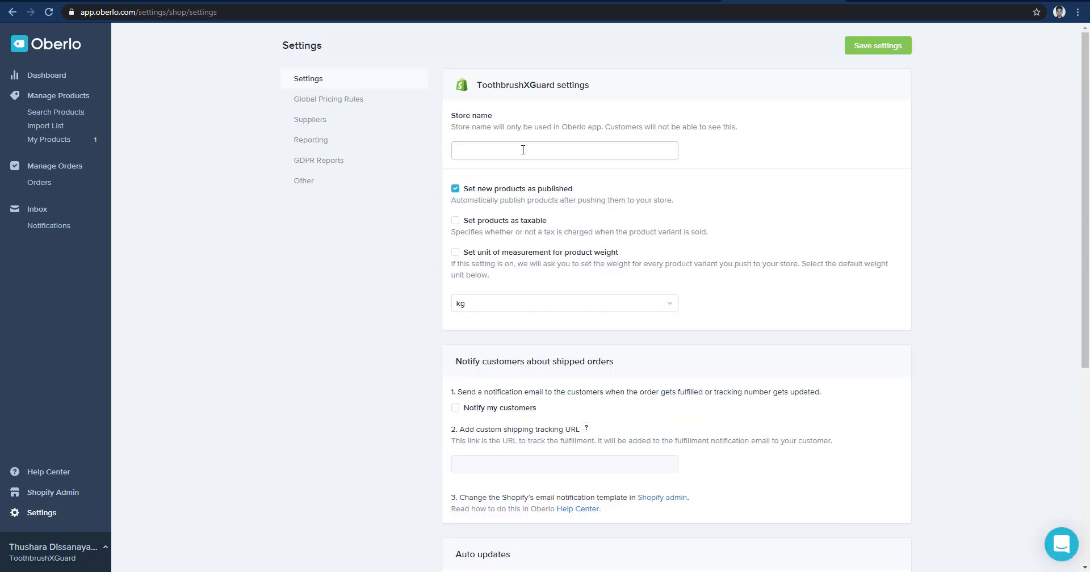
type("TOOTHBRUSH X GUARD")
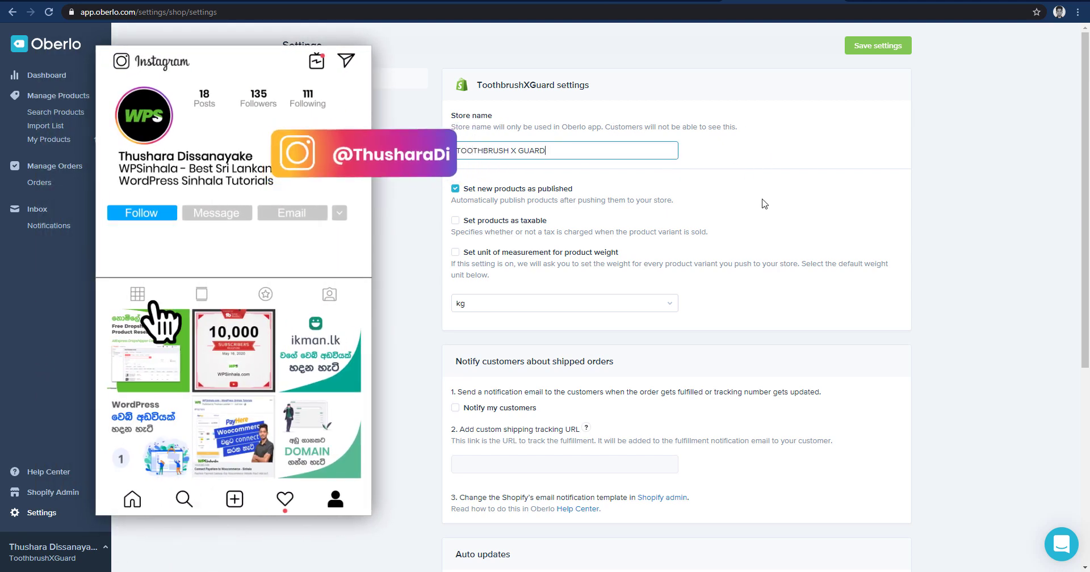
Step: In the auto updates, choose Set Quantity To Zero for unavailable products and variants, and enable notifications for unavailable products
scroll(696, 224, "down", 2)
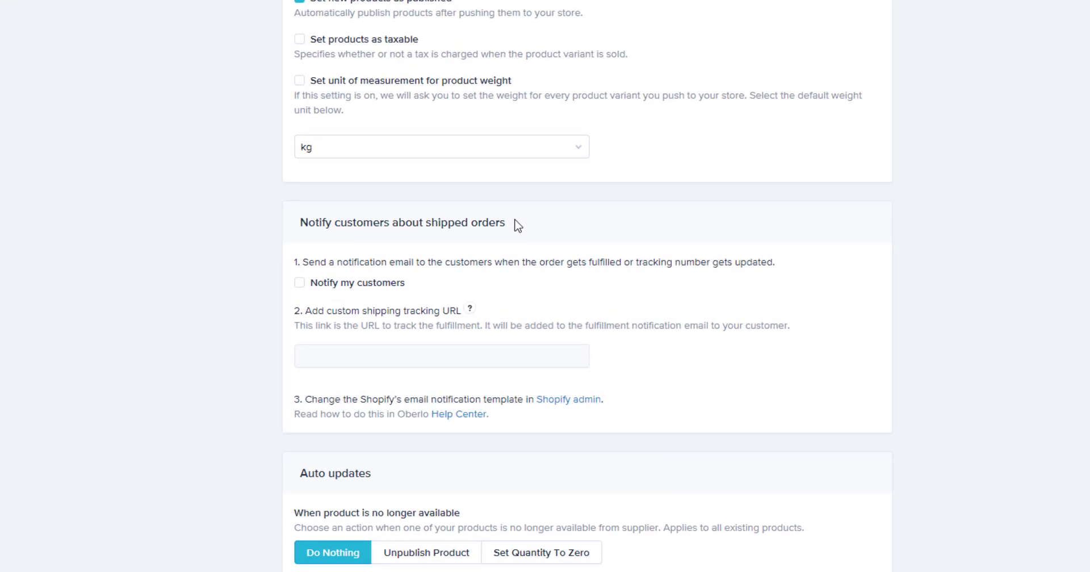
scroll(518, 227, "down", 2)
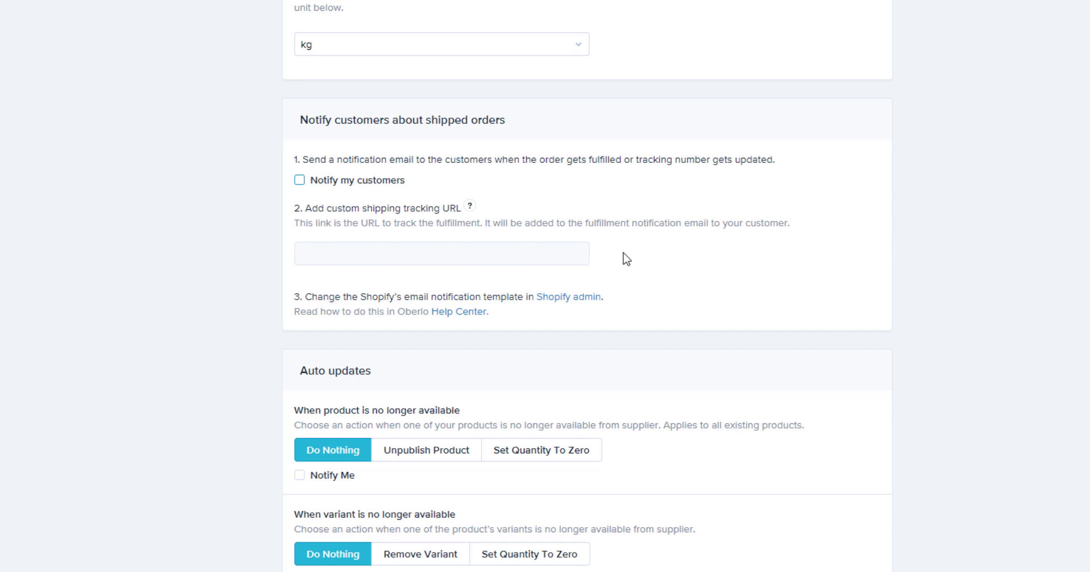
scroll(777, 227, "down", 3)
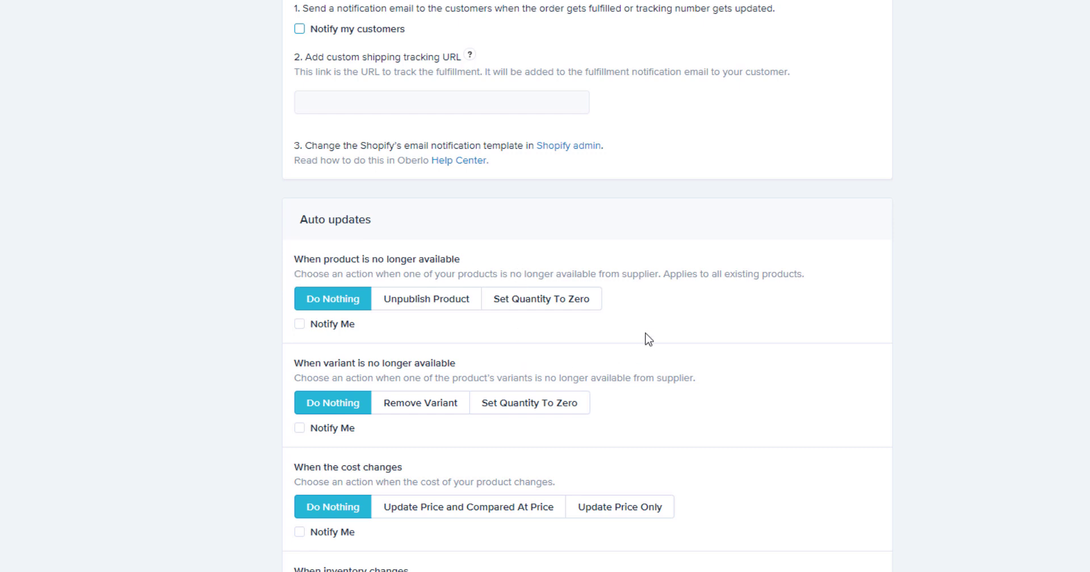
left_click(543, 307)
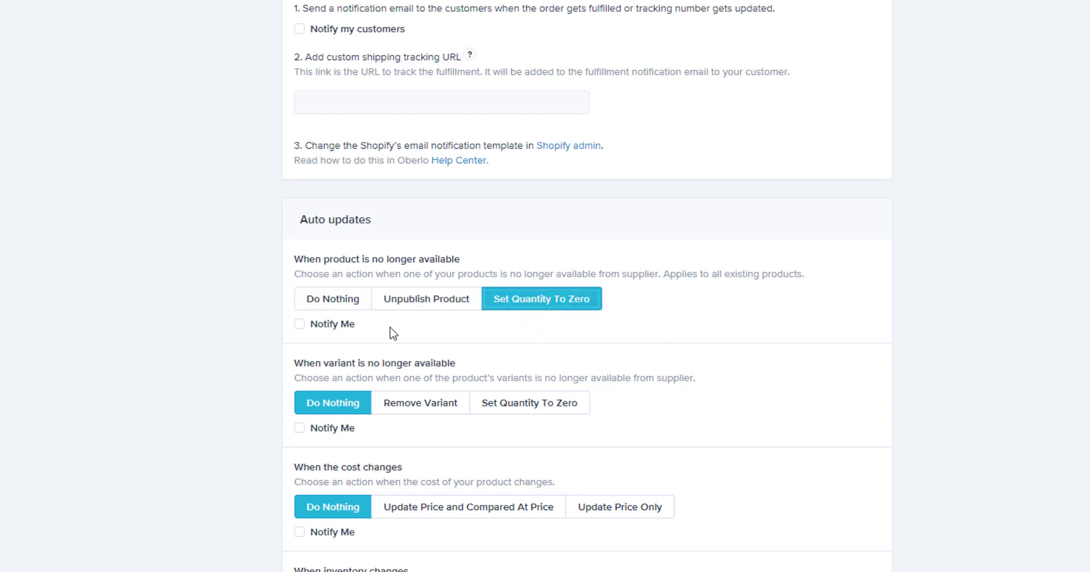
left_click(345, 326)
left_click(519, 408)
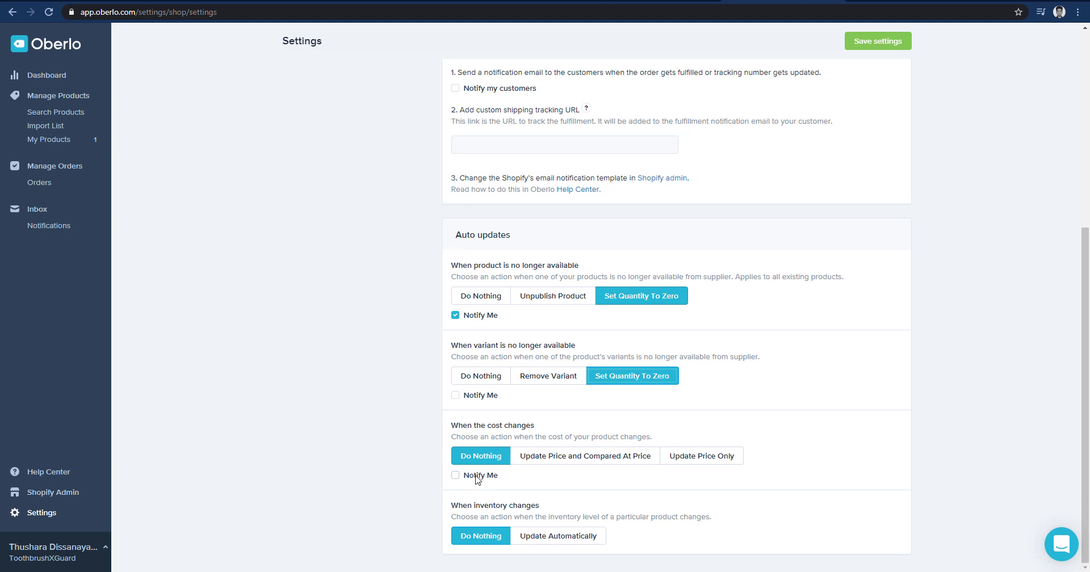
Step: Enable notifications for product cost changes, and choose Update Automatically for inventory changes
left_click(478, 480)
left_click(569, 539)
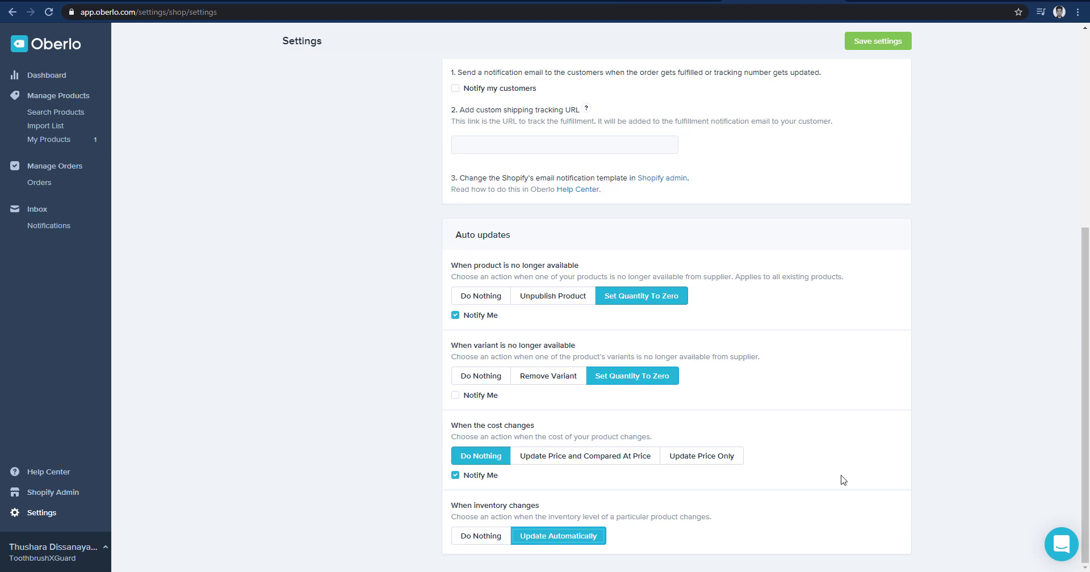
Step: Open the global pricing rules and examine the multipliers for the product price and compared at price
scroll(856, 309, "up", 3)
scroll(882, 122, "up", 5)
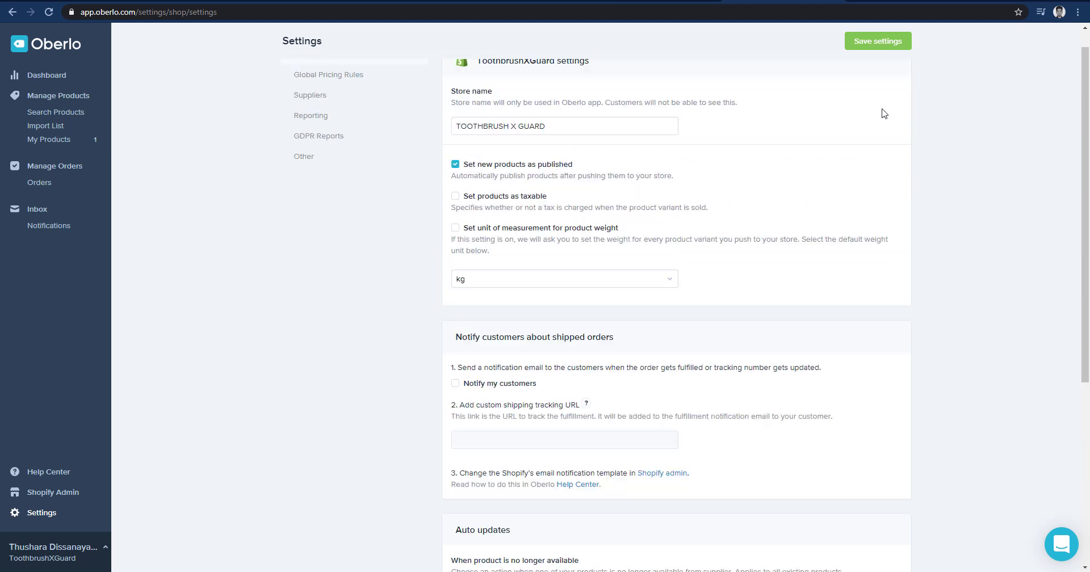
left_click(315, 102)
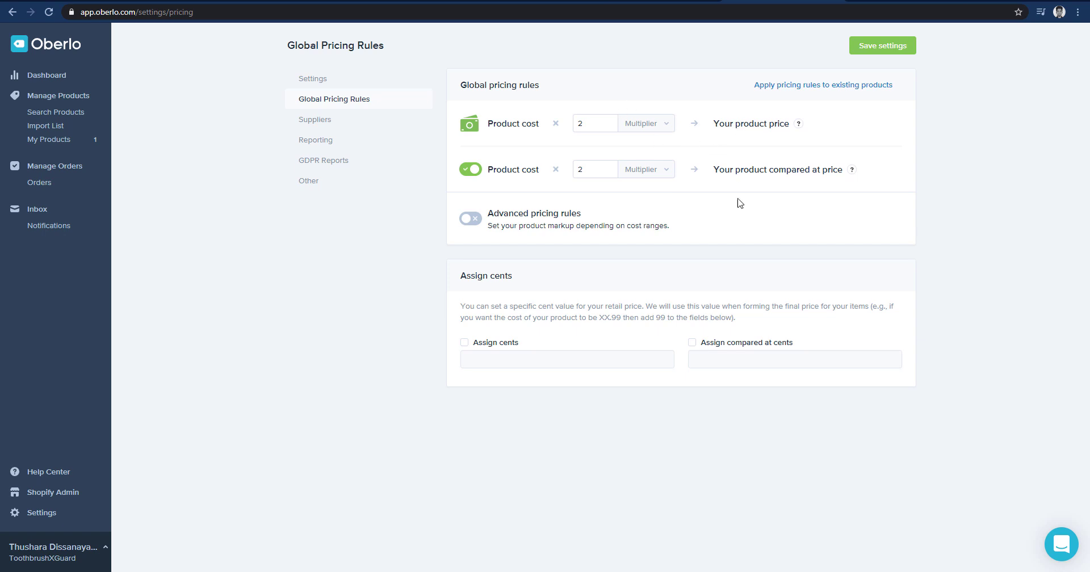
Step: In the AliExpress supplier settings, choose ePacket as the default shipping method and highlight the custom note to the supplier
left_click(340, 125)
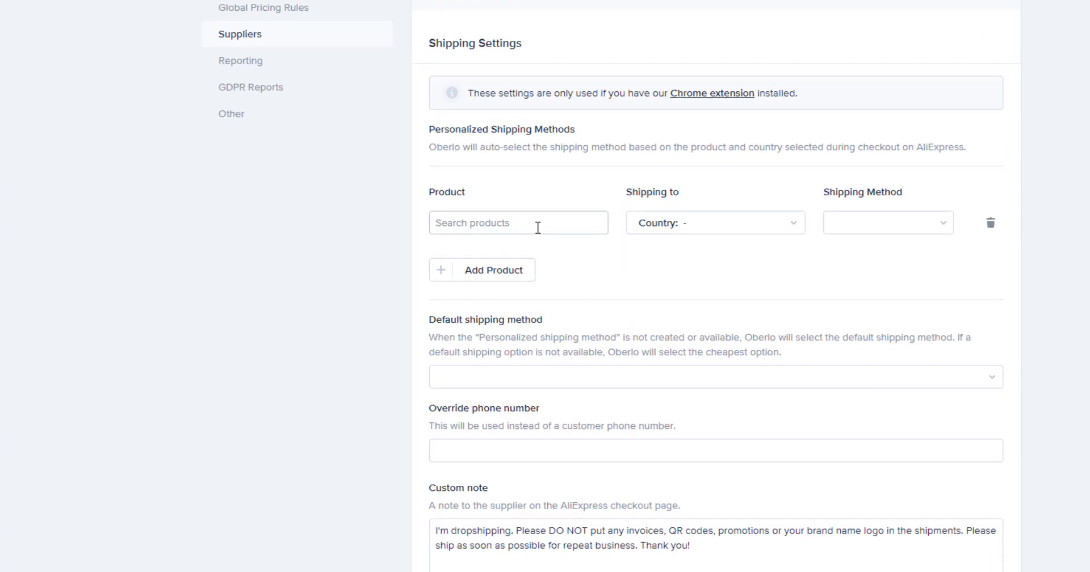
left_click(575, 378)
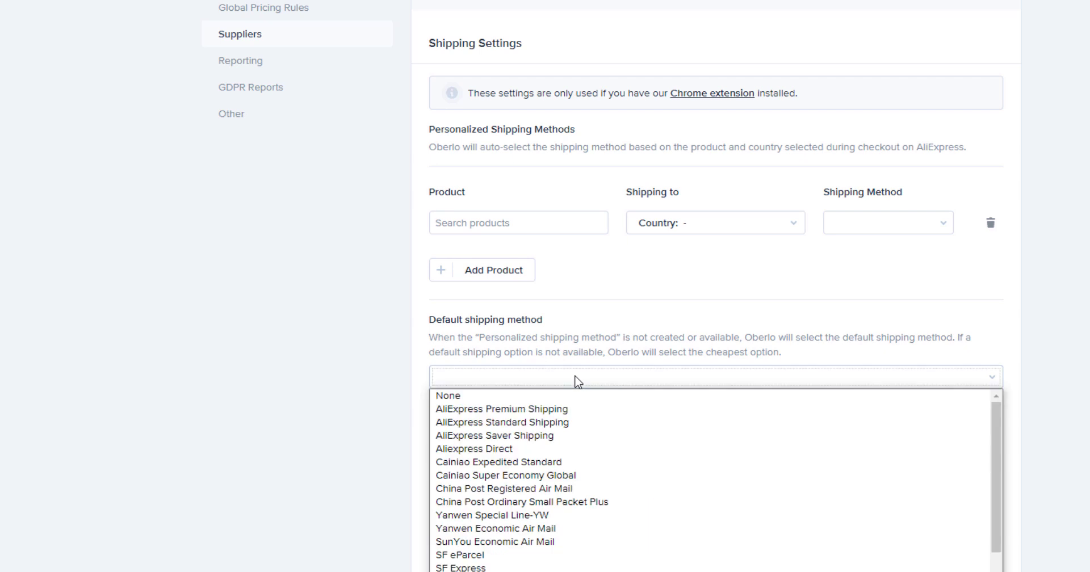
left_click(632, 378)
left_click(828, 386)
scroll(710, 477, "down", 4)
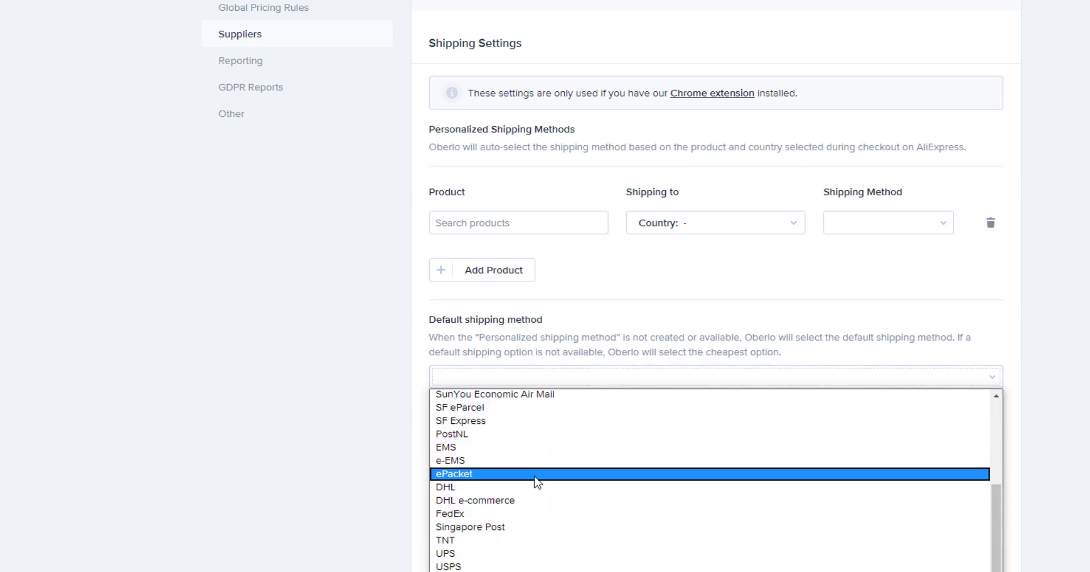
left_click(536, 474)
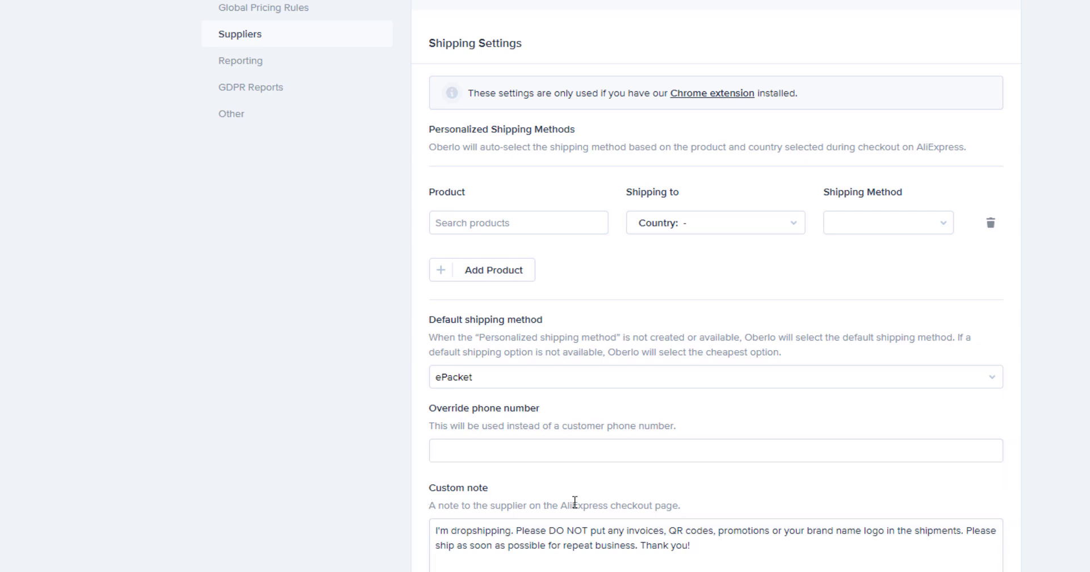
left_click_drag(755, 553, 251, 496)
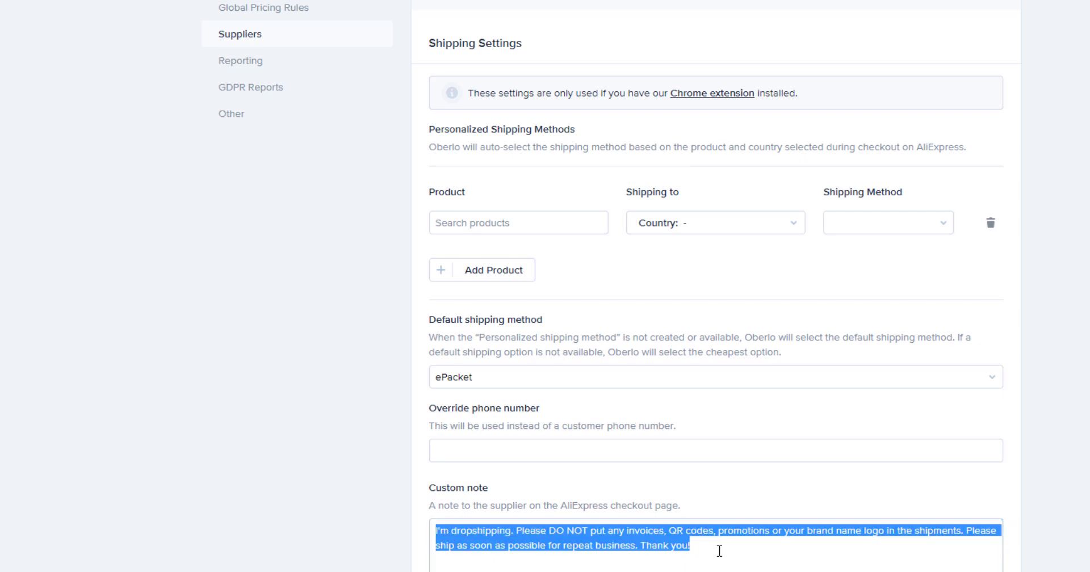
left_click(741, 550)
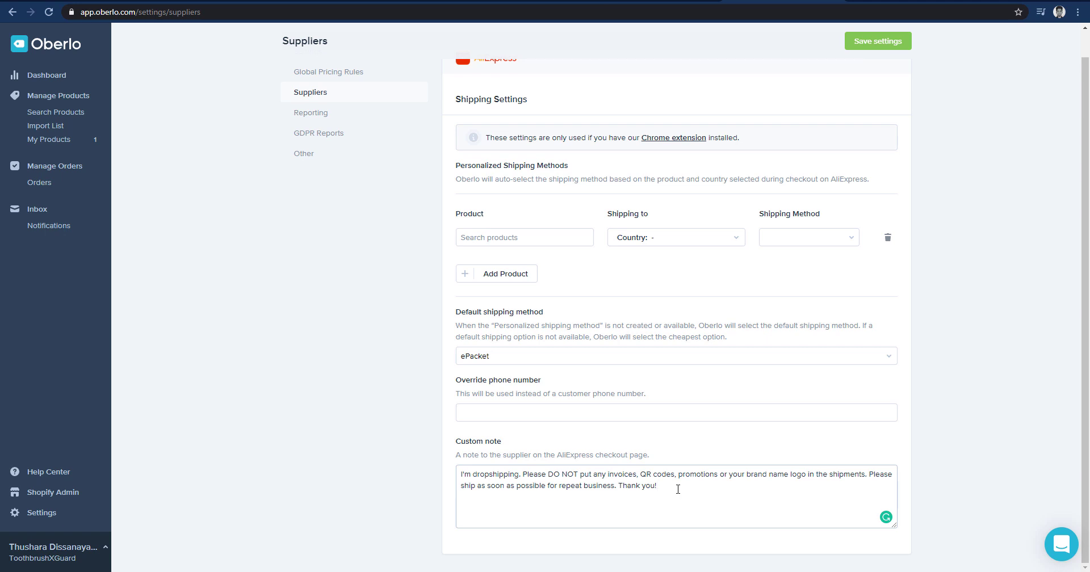
Step: Look through the reporting and GDPR reports settings
scroll(545, 301, "up", 1)
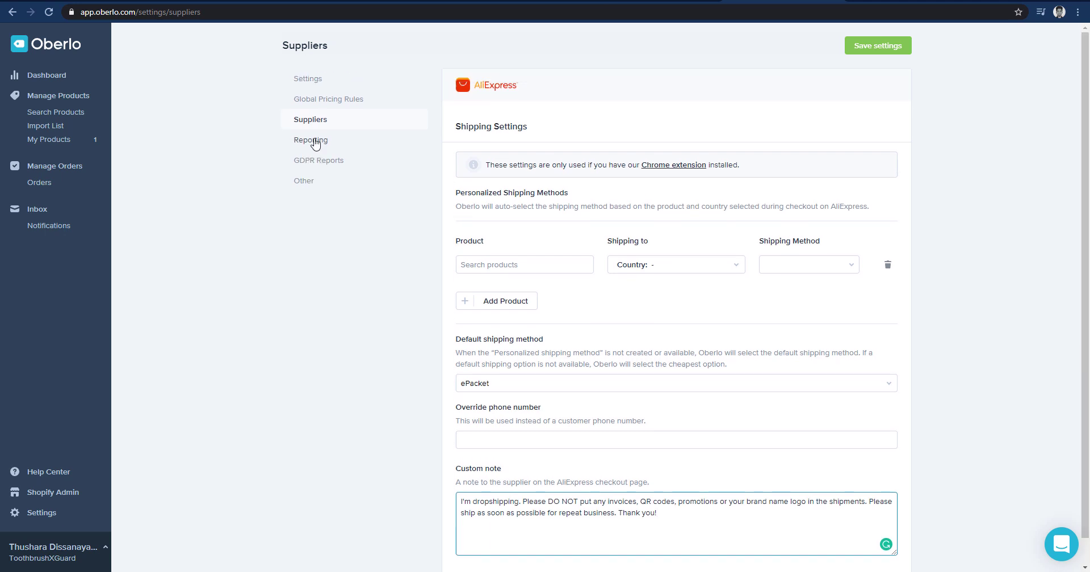
left_click(314, 141)
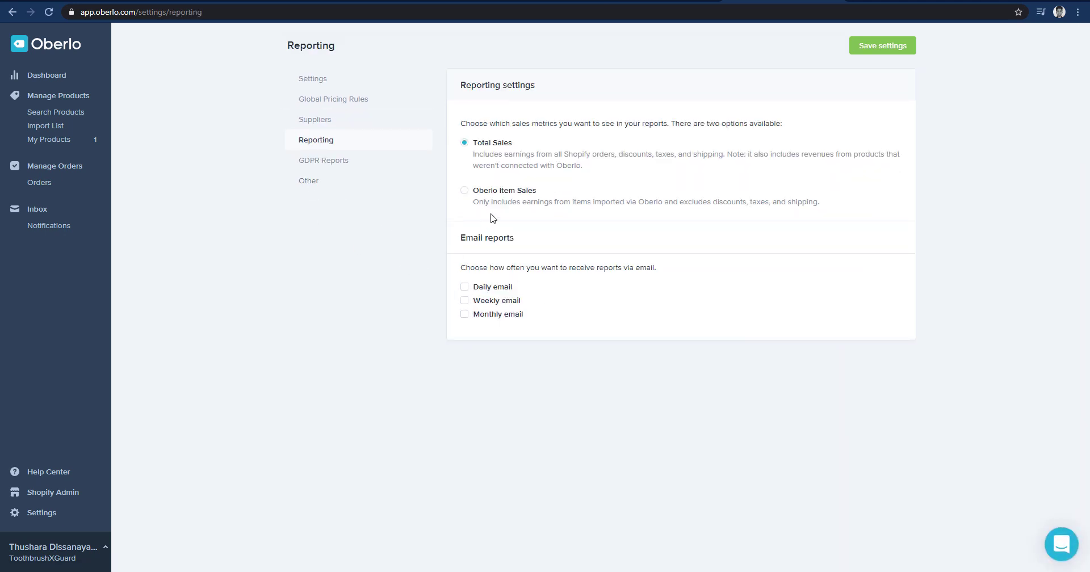
left_click(334, 181)
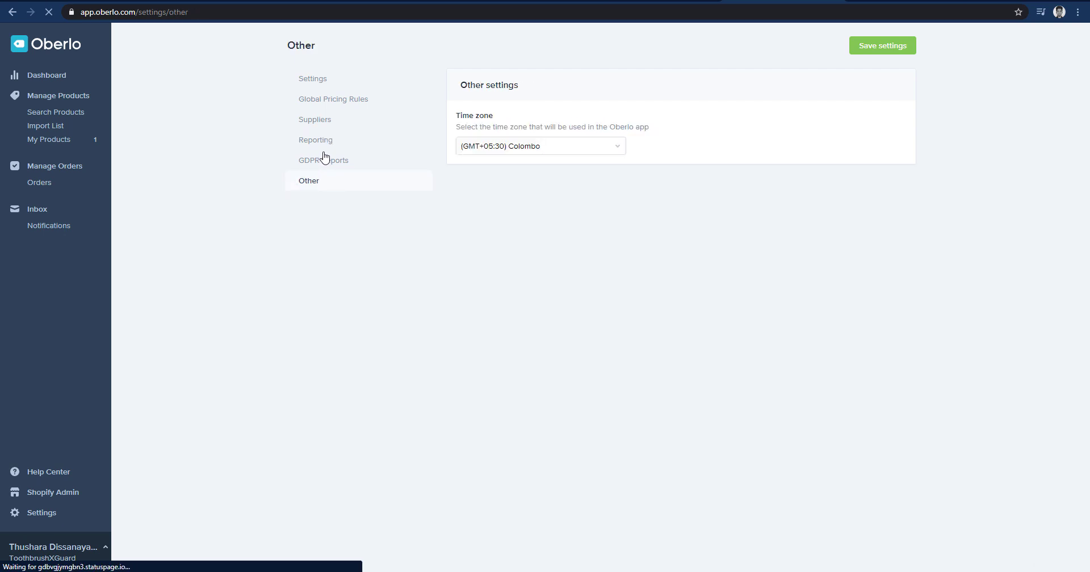
left_click(328, 164)
Step: In the other settings, set the time zone used in the Oberlo app to (GMT-06:00) Chicago
left_click(325, 183)
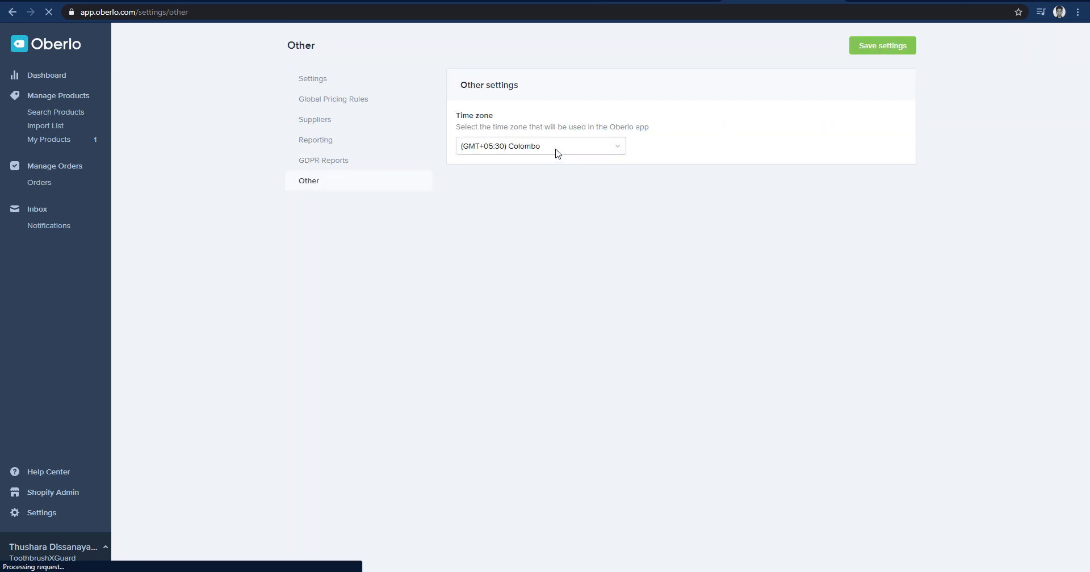
left_click(557, 149)
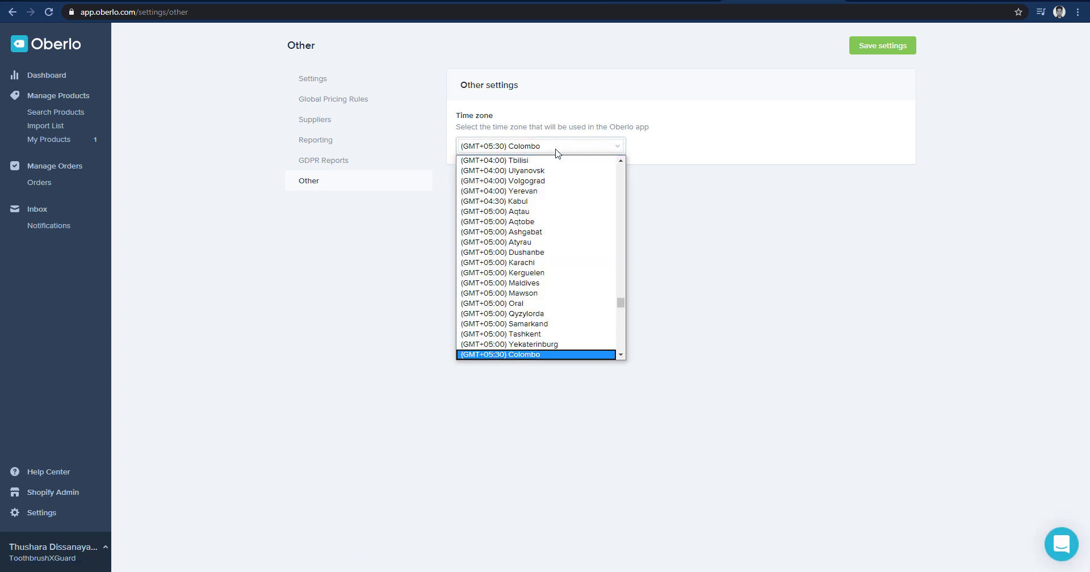
scroll(568, 239, "up", 1)
left_click(595, 237)
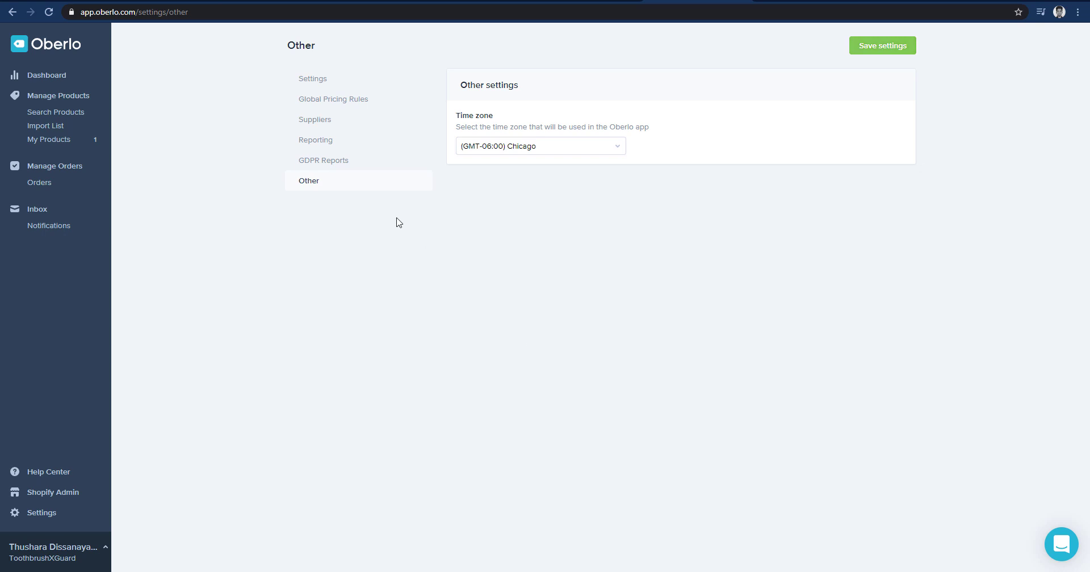
Step: Return to the AliExpress supplier shipping settings and save them
left_click(333, 122)
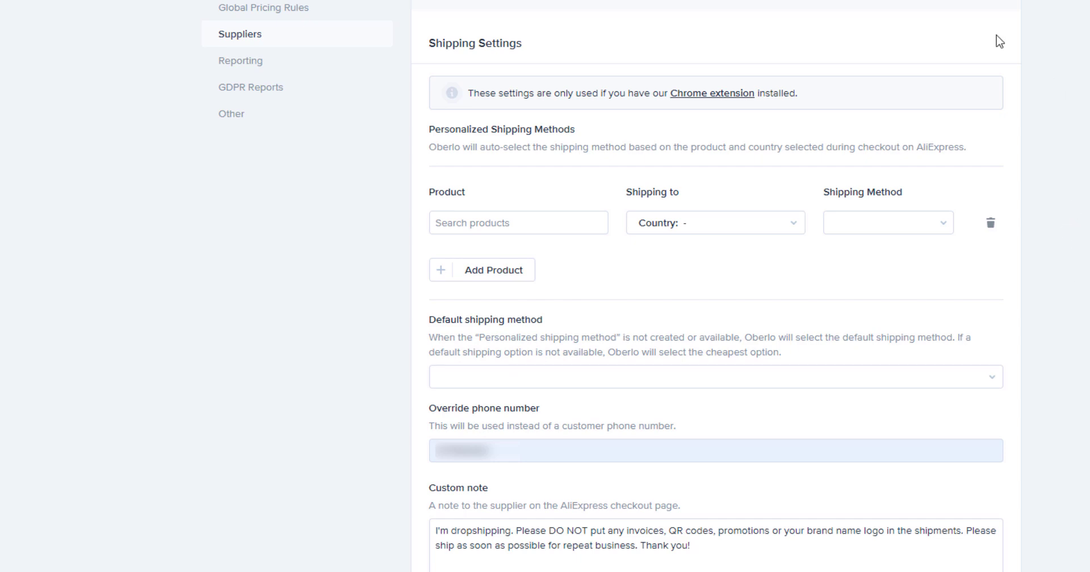
scroll(991, 34, "up", 1)
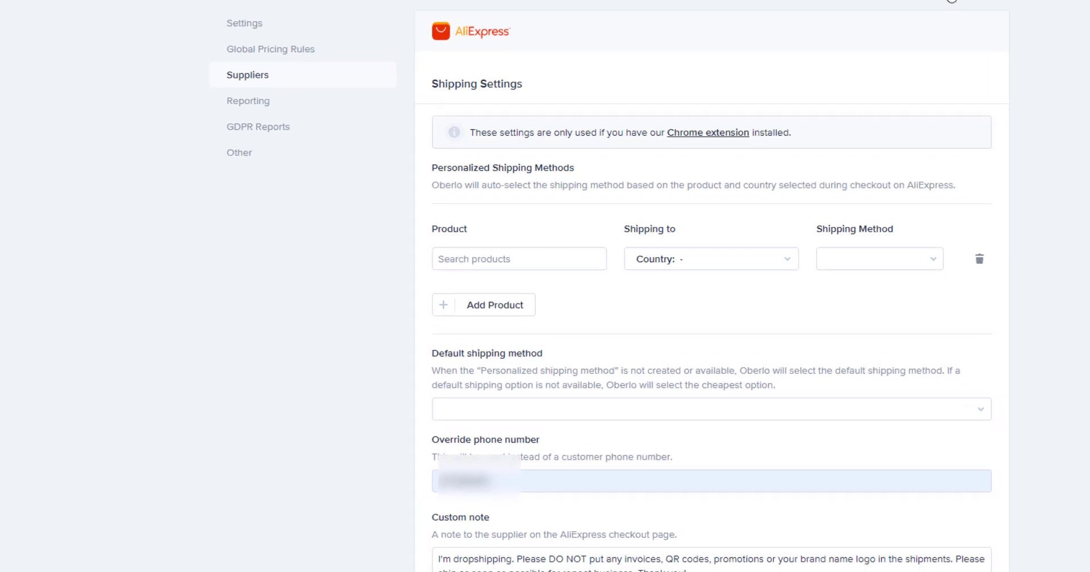
left_click(851, 50)
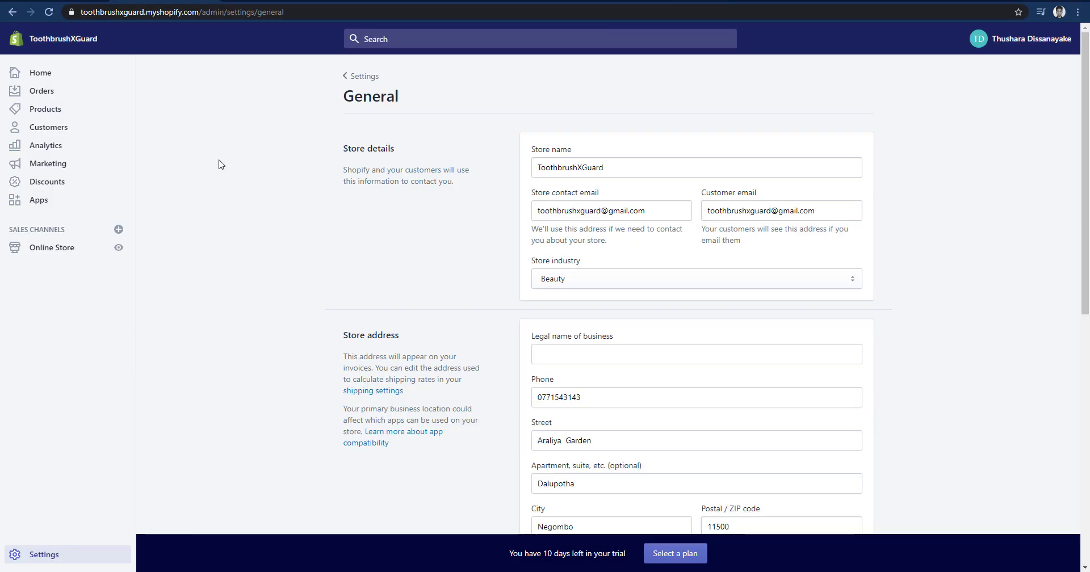
Step: Switch to the Shopify admin and open the list of all products
left_click(41, 111)
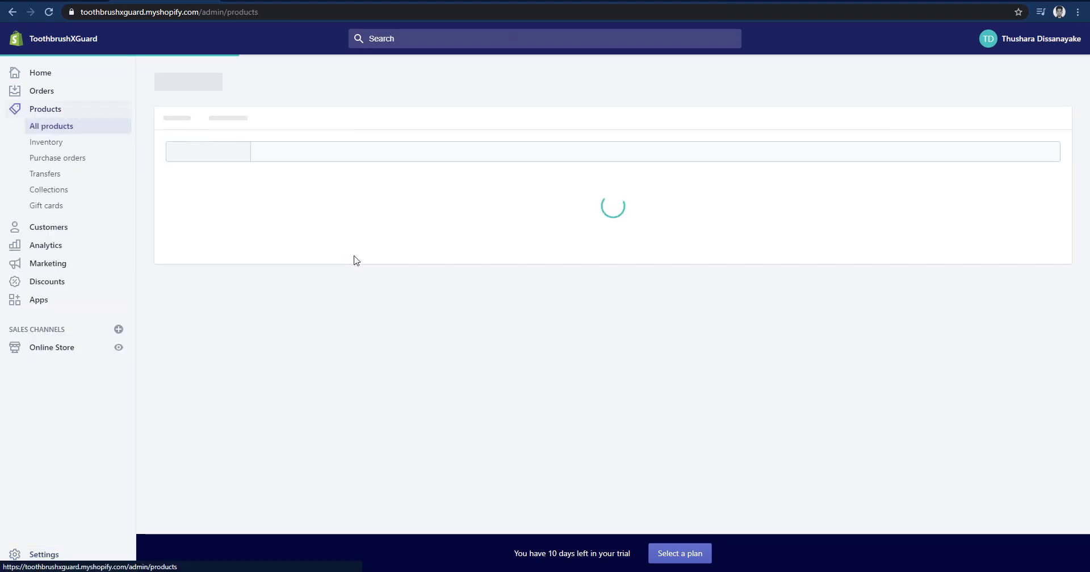